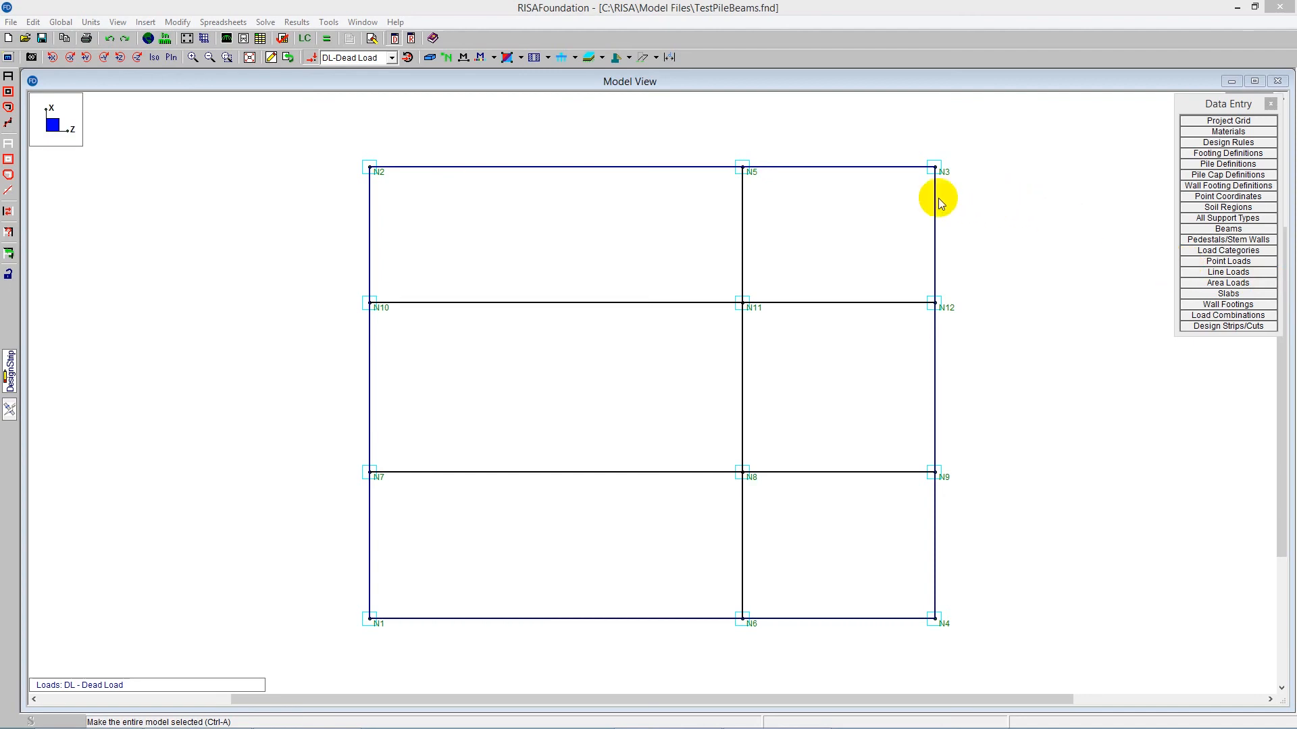
Examine the beams, slab and piles in rendered isometric view, comparing with the wireframe, and reselect the entire model
left_click(430, 58)
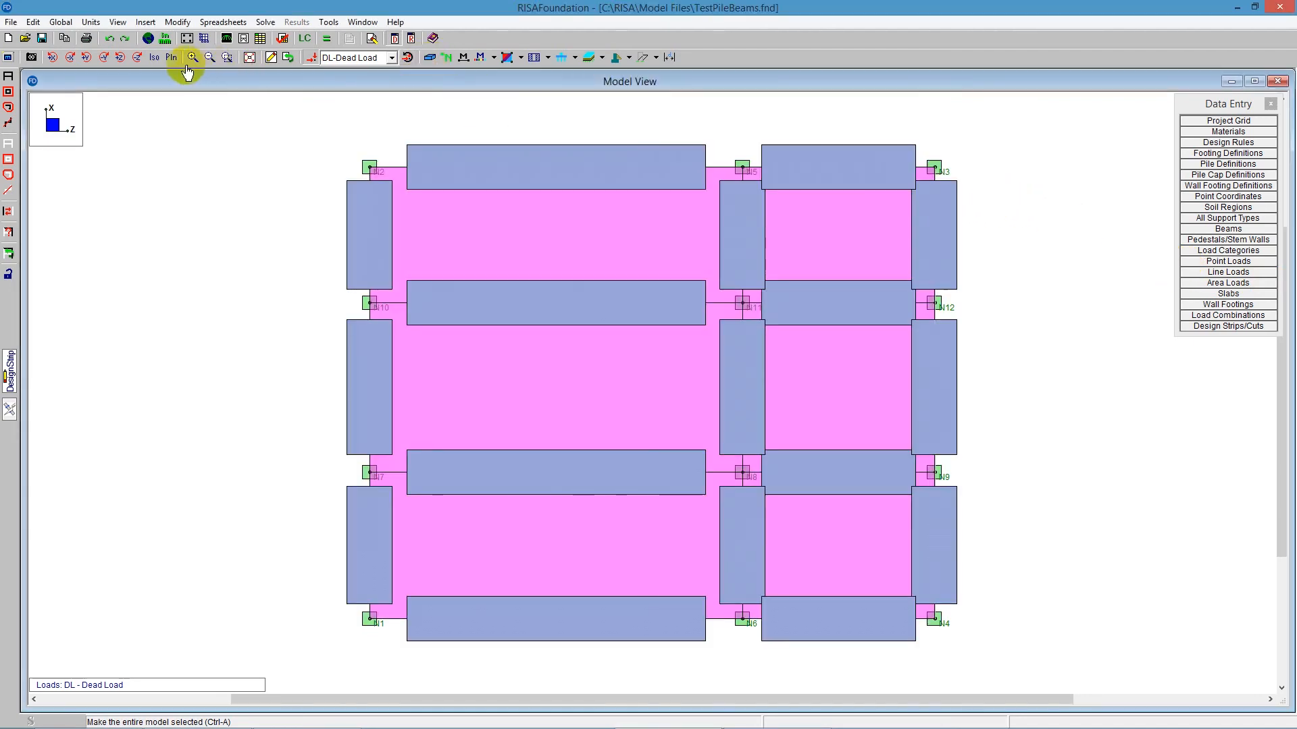
left_click(154, 57)
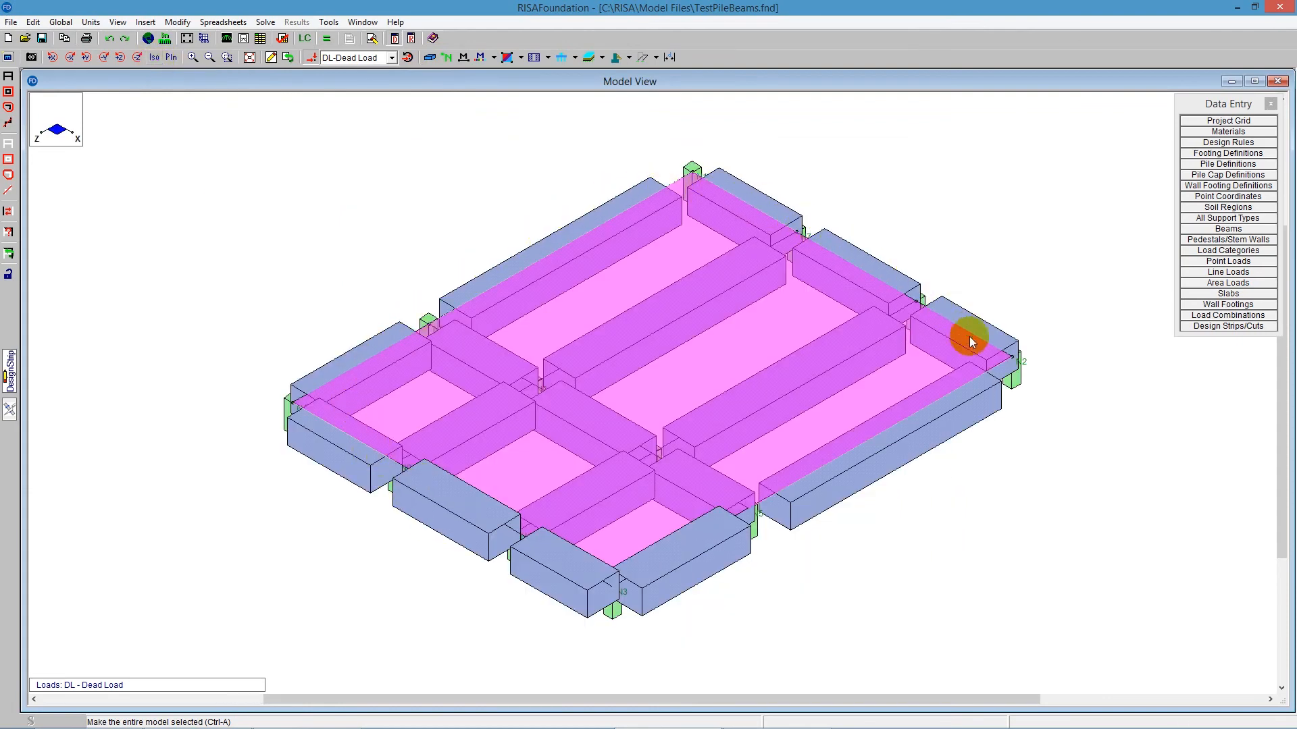
left_click(700, 352)
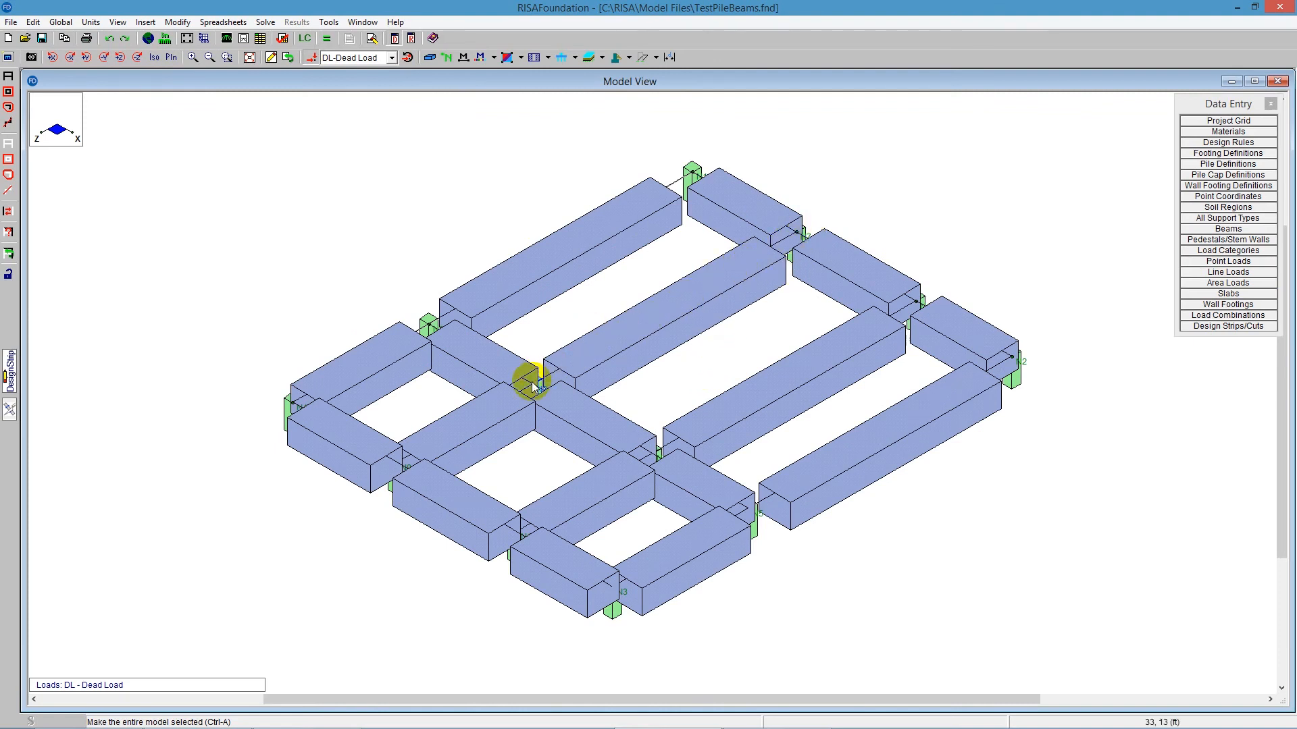
left_click(430, 60)
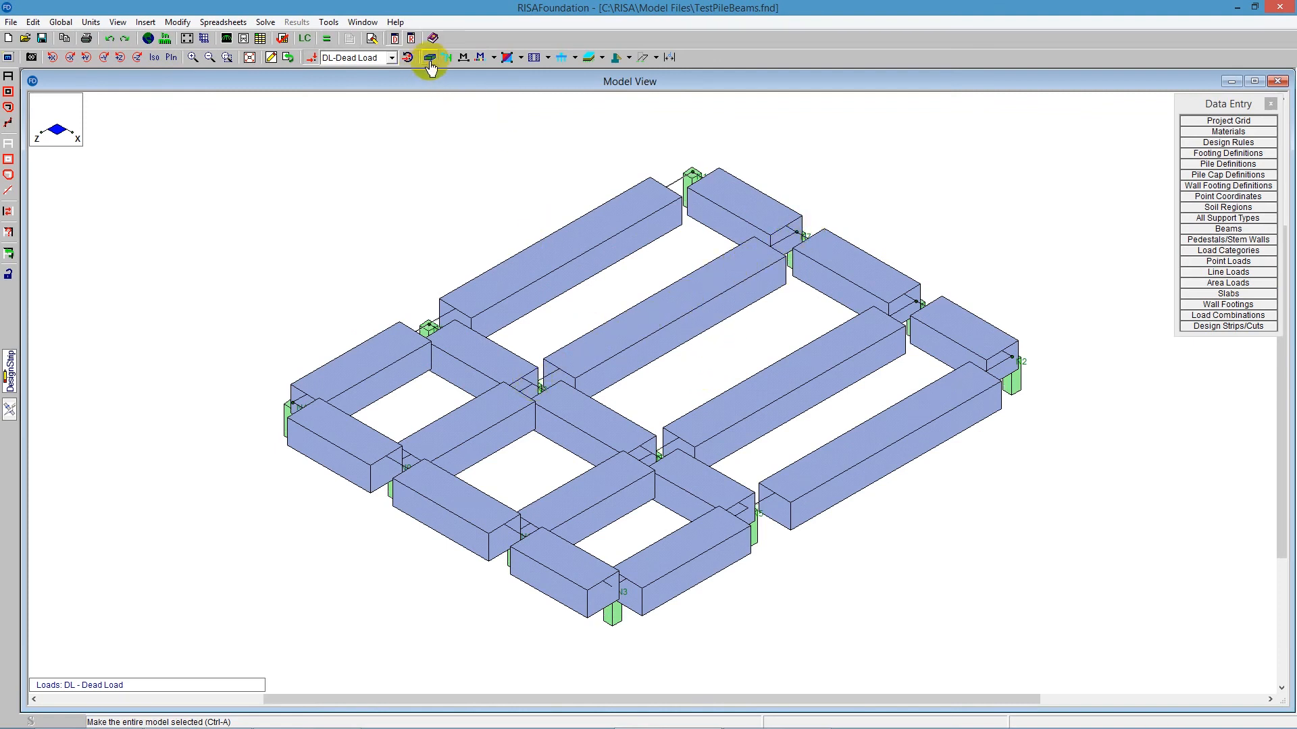
left_click(430, 60)
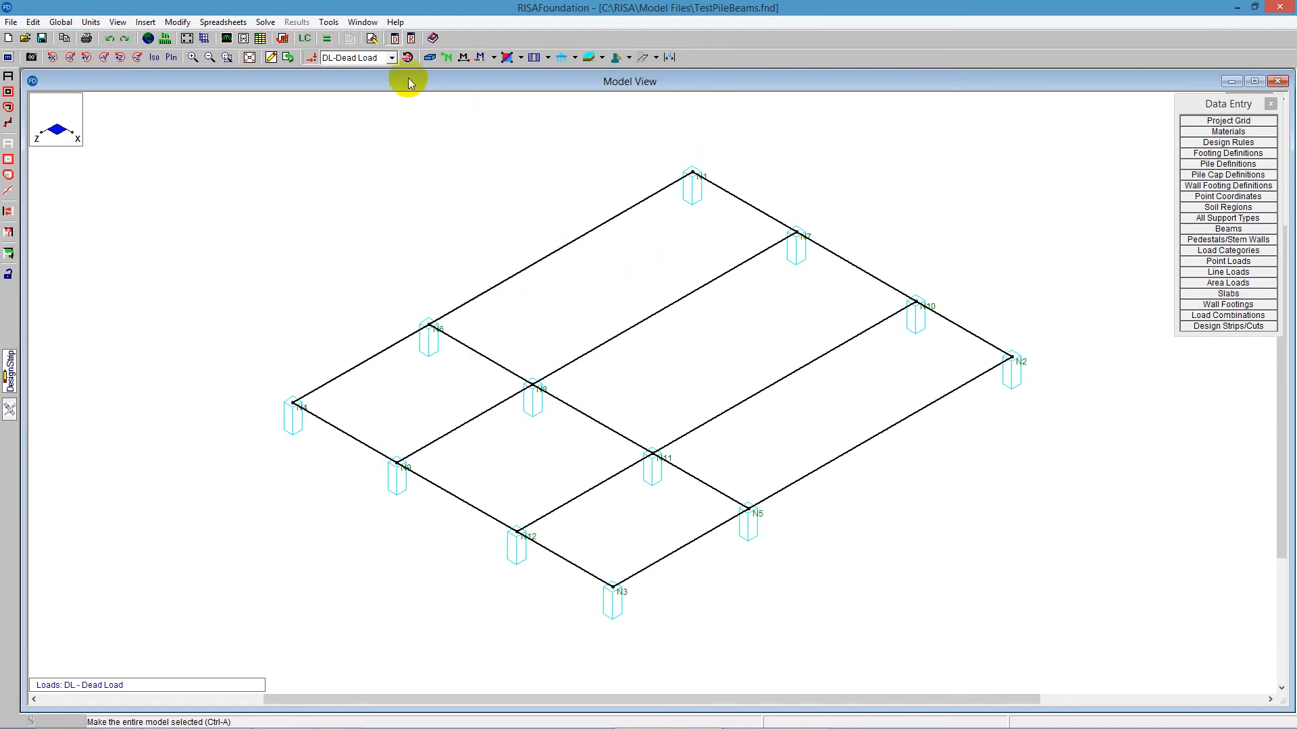
left_click(429, 60)
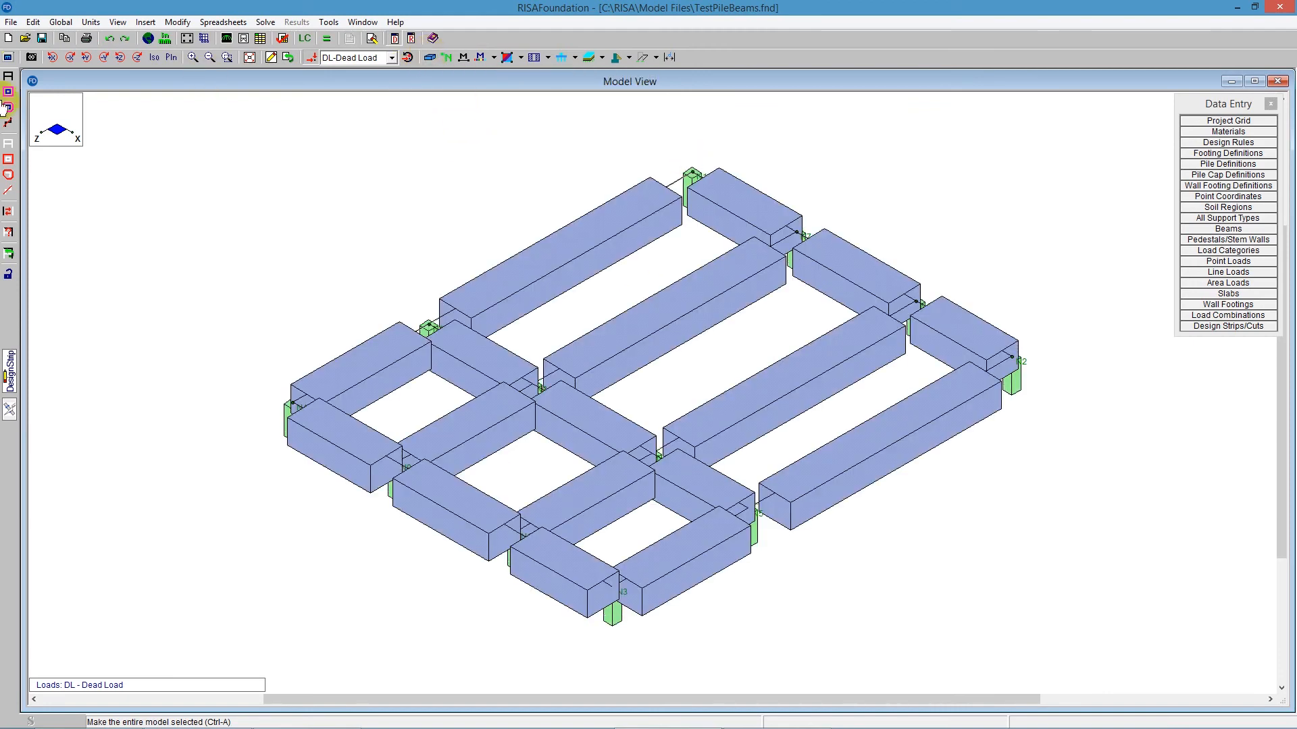
left_click(8, 78)
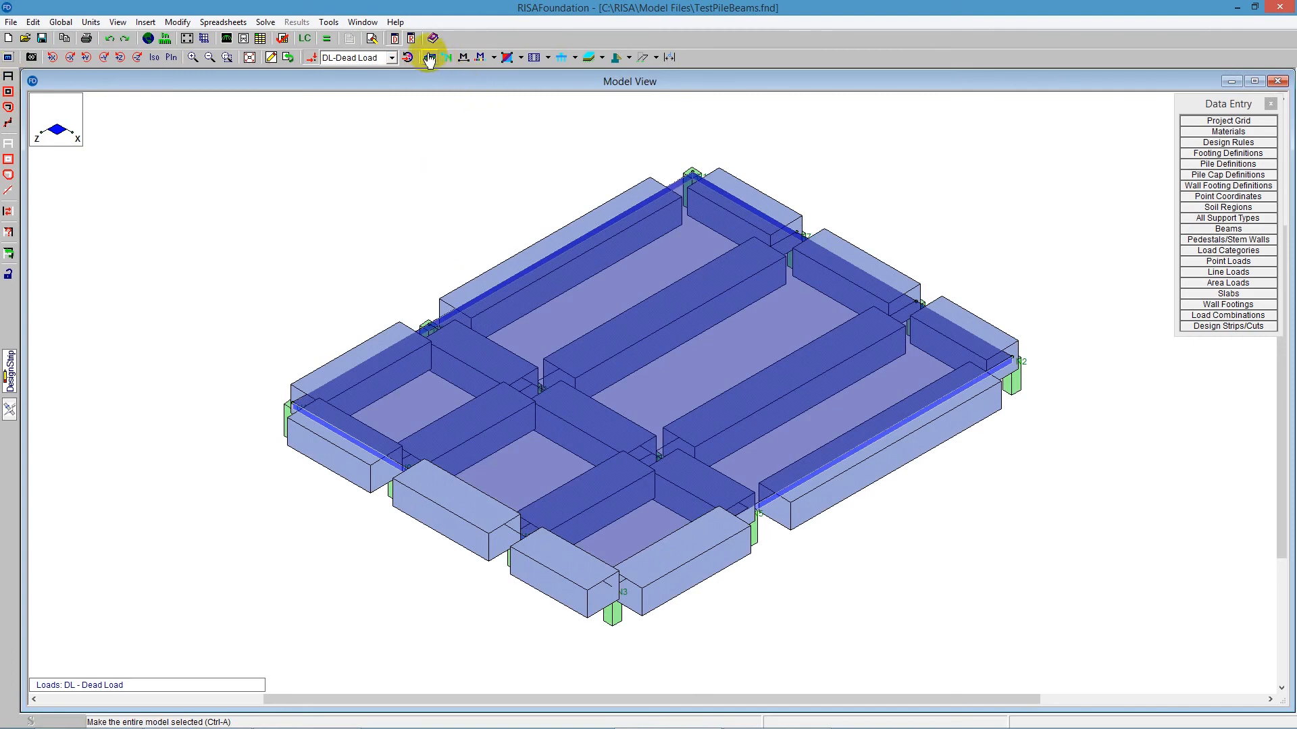
Open the pile definitions and review Pile 2's shape, side dimension and embedment, widening the columns to read their headings
left_click(1235, 164)
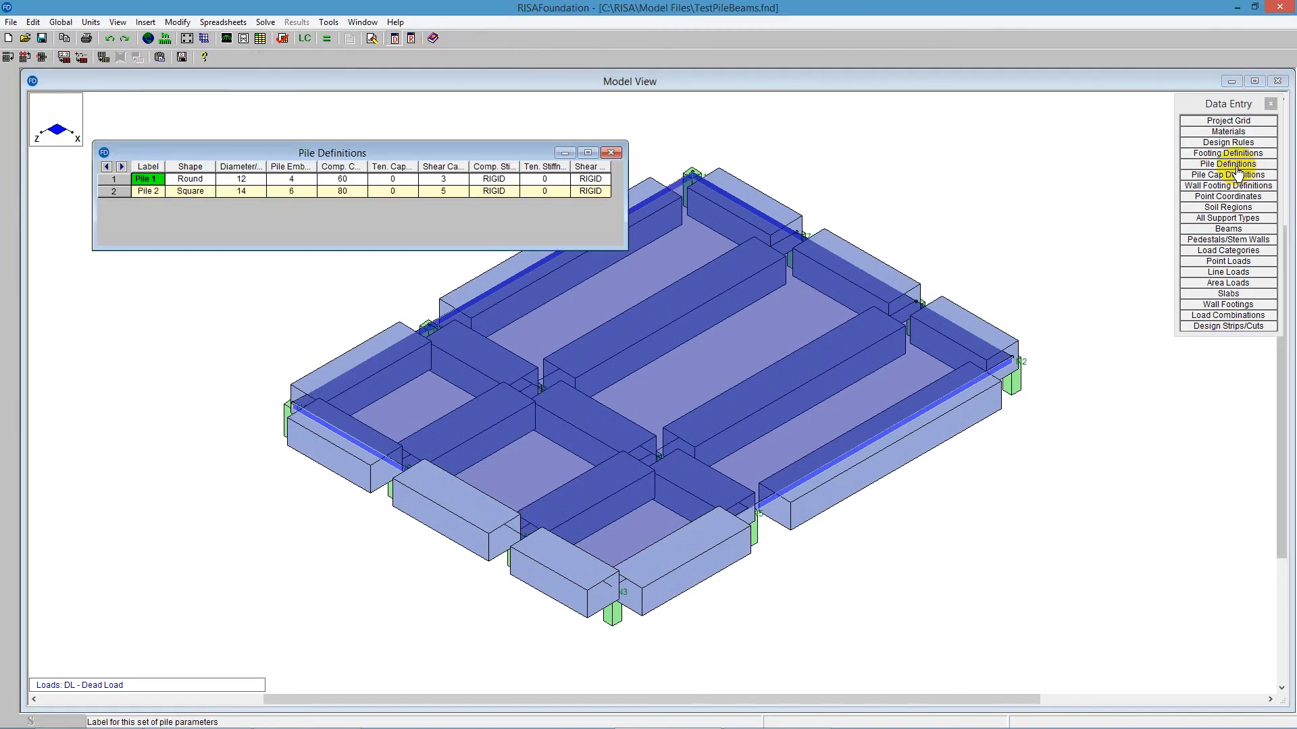
left_click(188, 191)
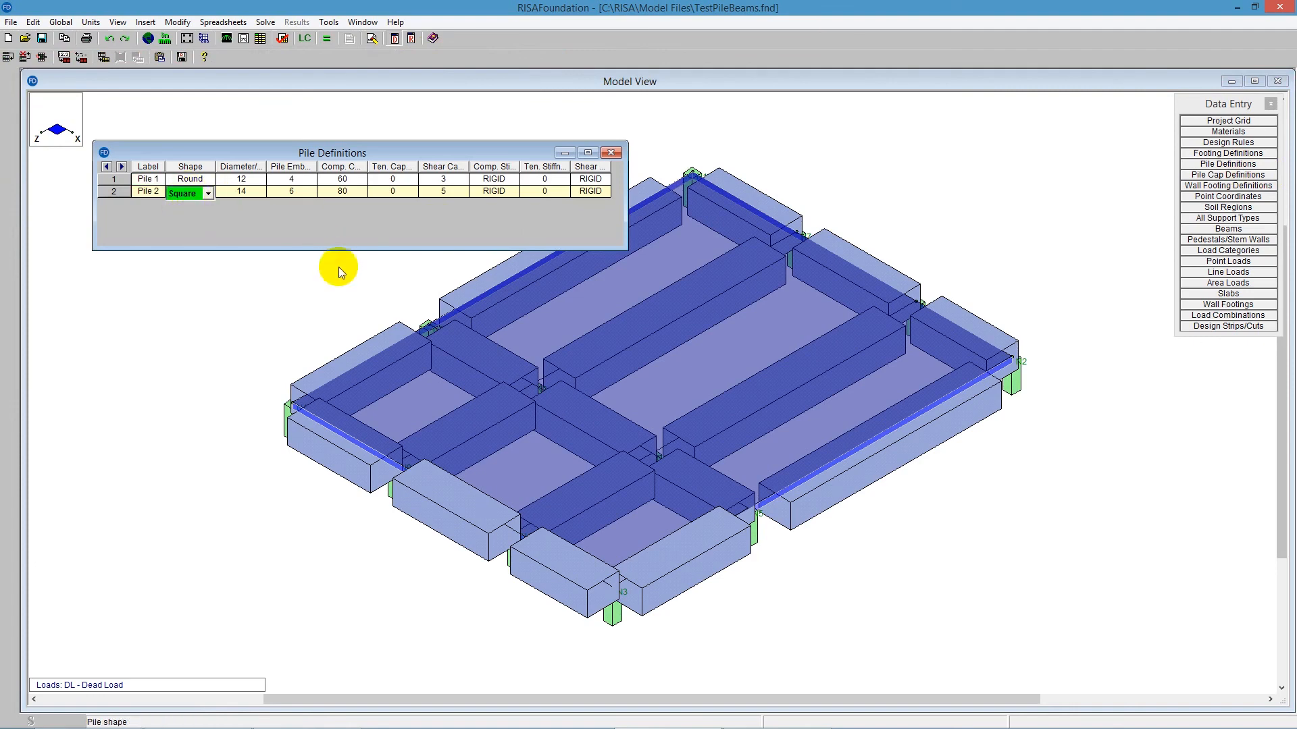
left_click(244, 192)
left_click(240, 190)
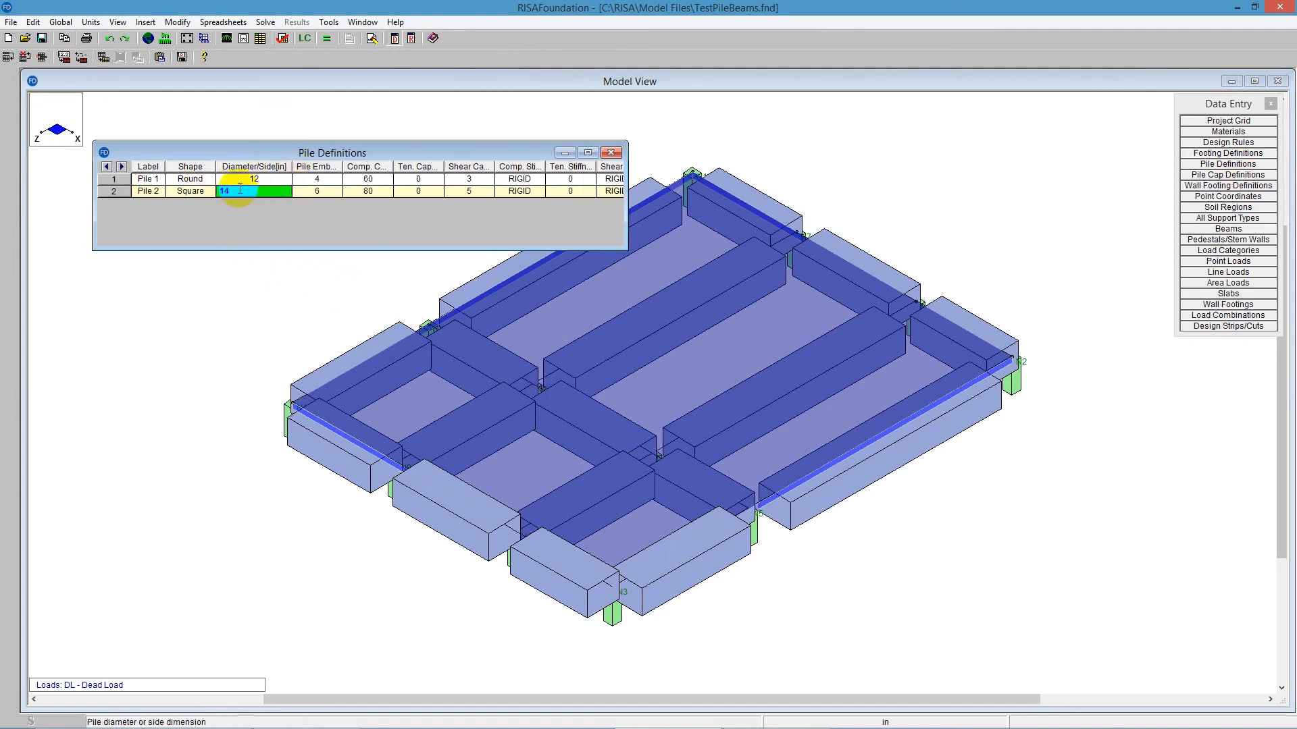
double_click(345, 166)
left_click(329, 192)
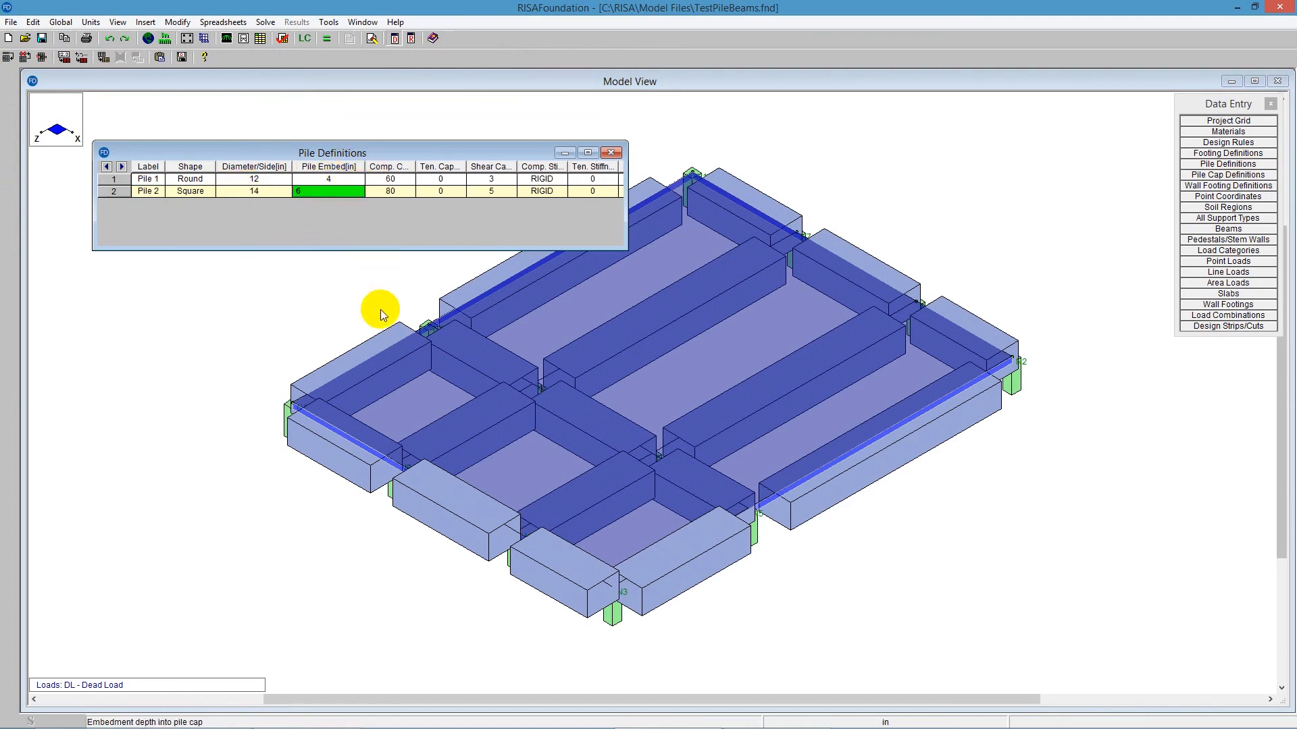
Enlarge the pile definitions spreadsheet, review the compression, tension and shear capacities, and close it
left_click_drag(626, 215, 834, 237)
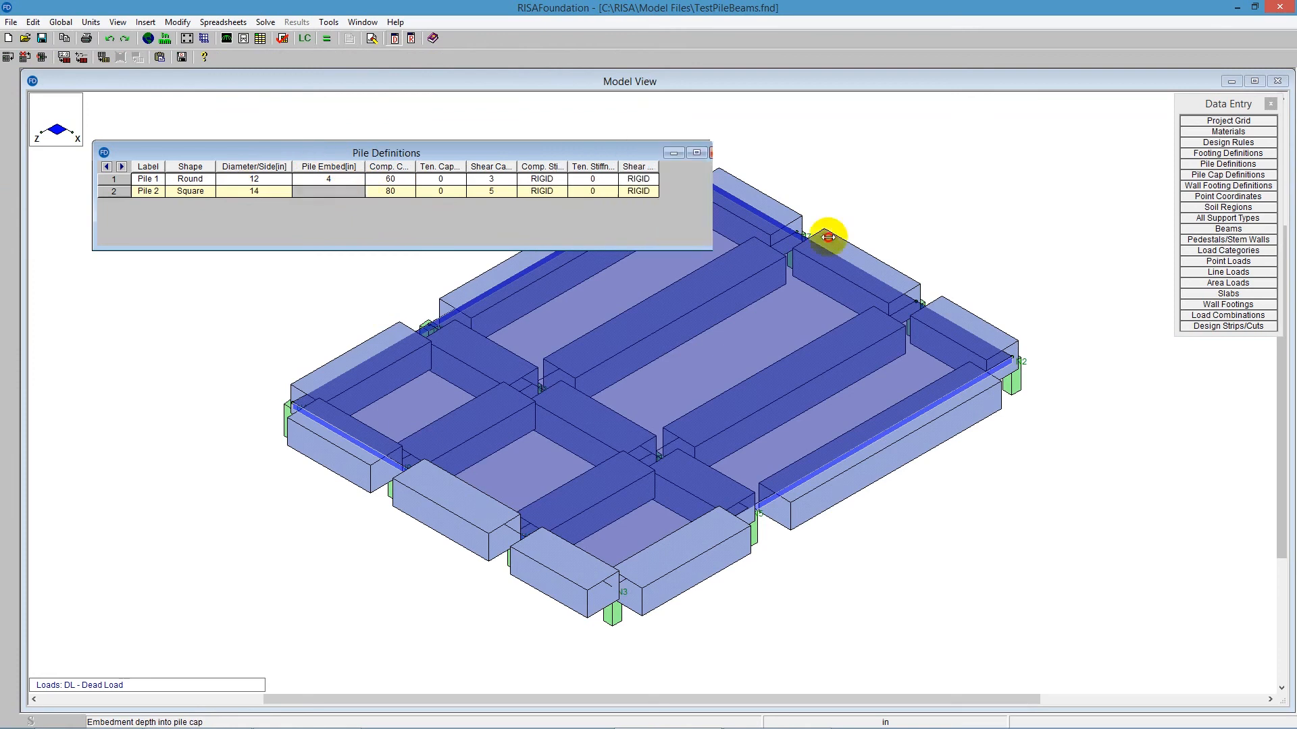
left_click(391, 192)
left_click_drag(416, 167, 506, 167)
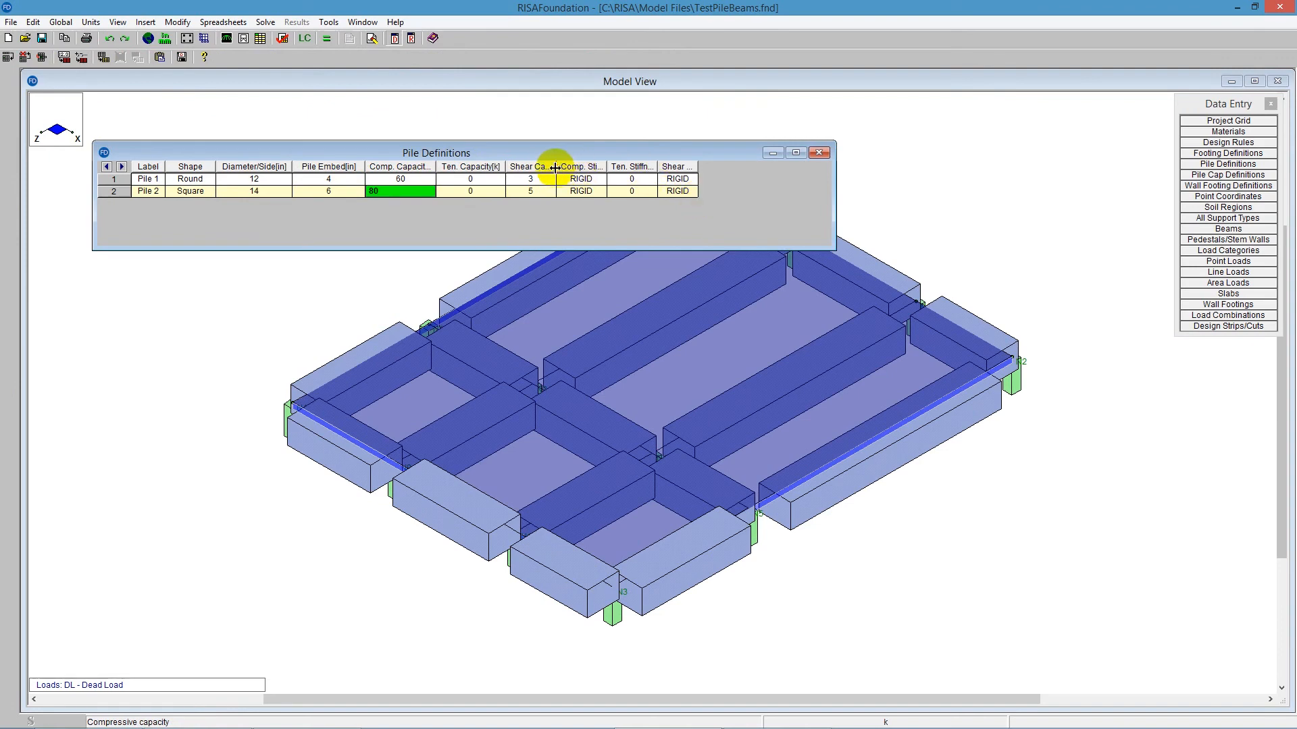
left_click_drag(555, 167, 575, 167)
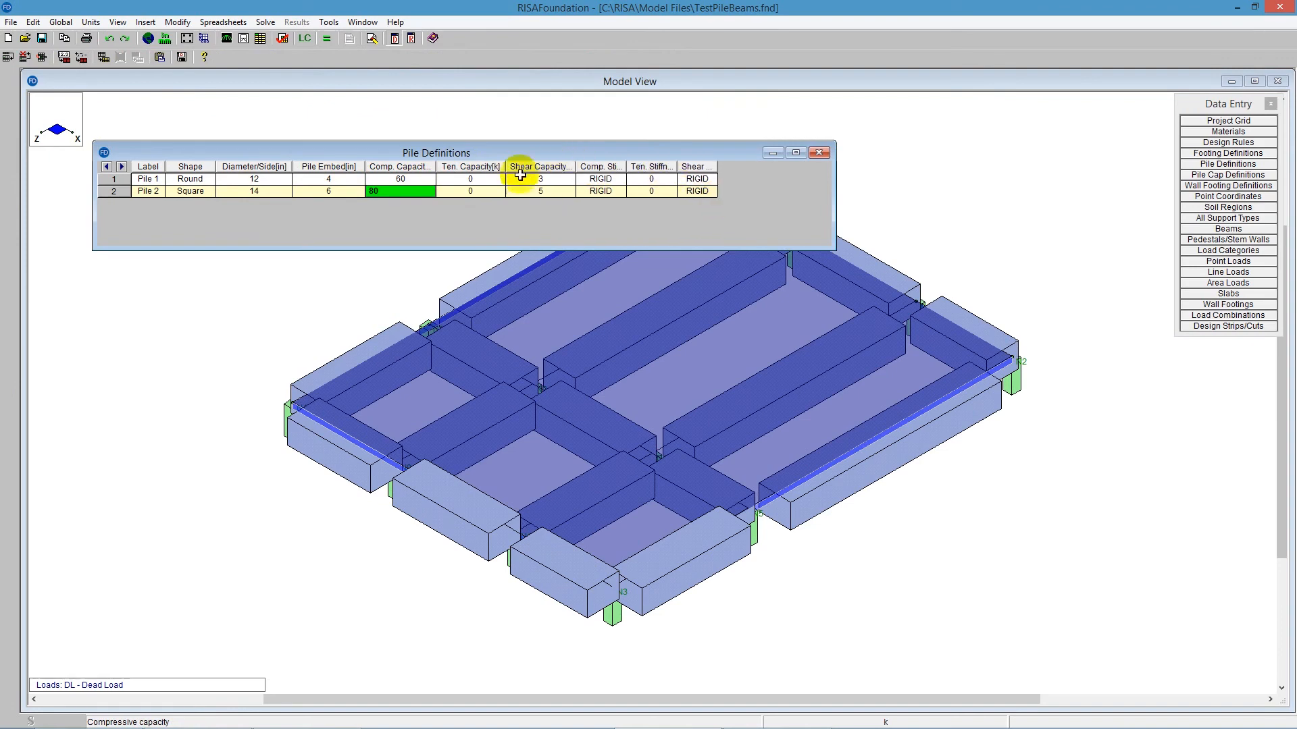
left_click(819, 153)
Return to the plan view with rendered beams and slab, and solve the model
left_click(172, 58)
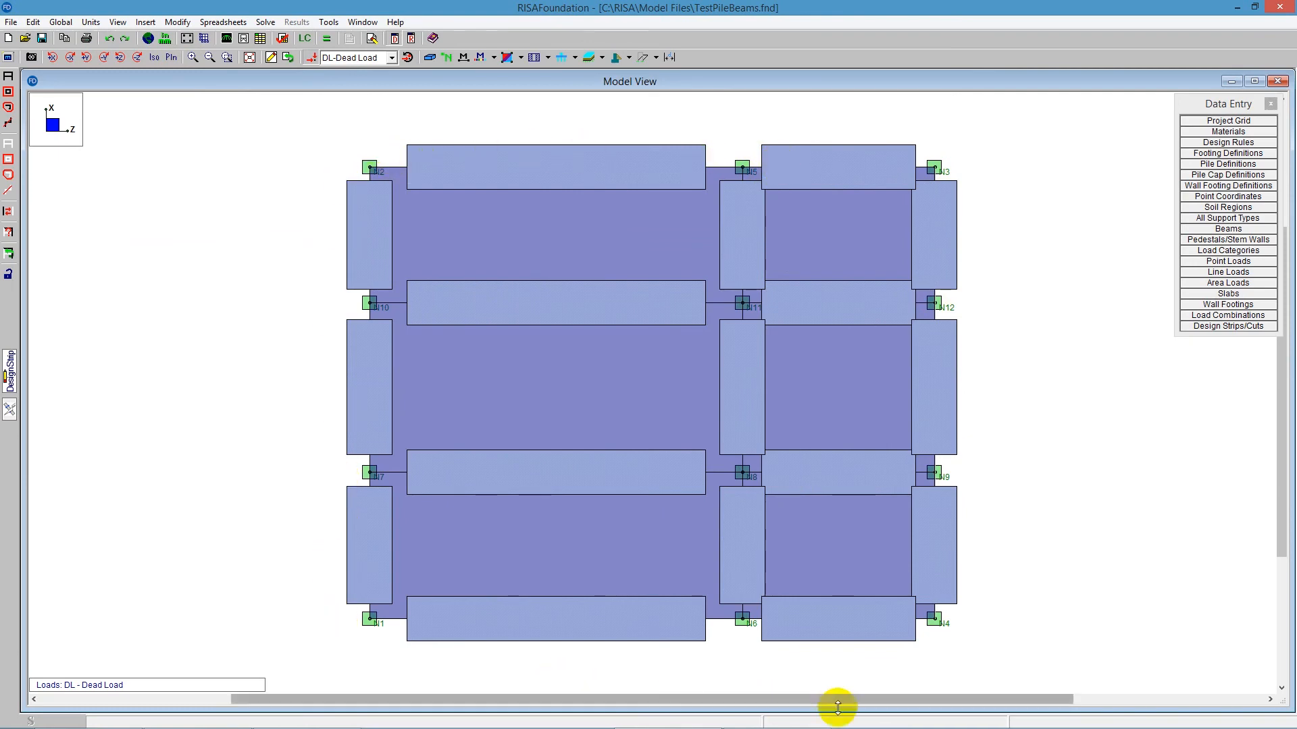
left_click(429, 58)
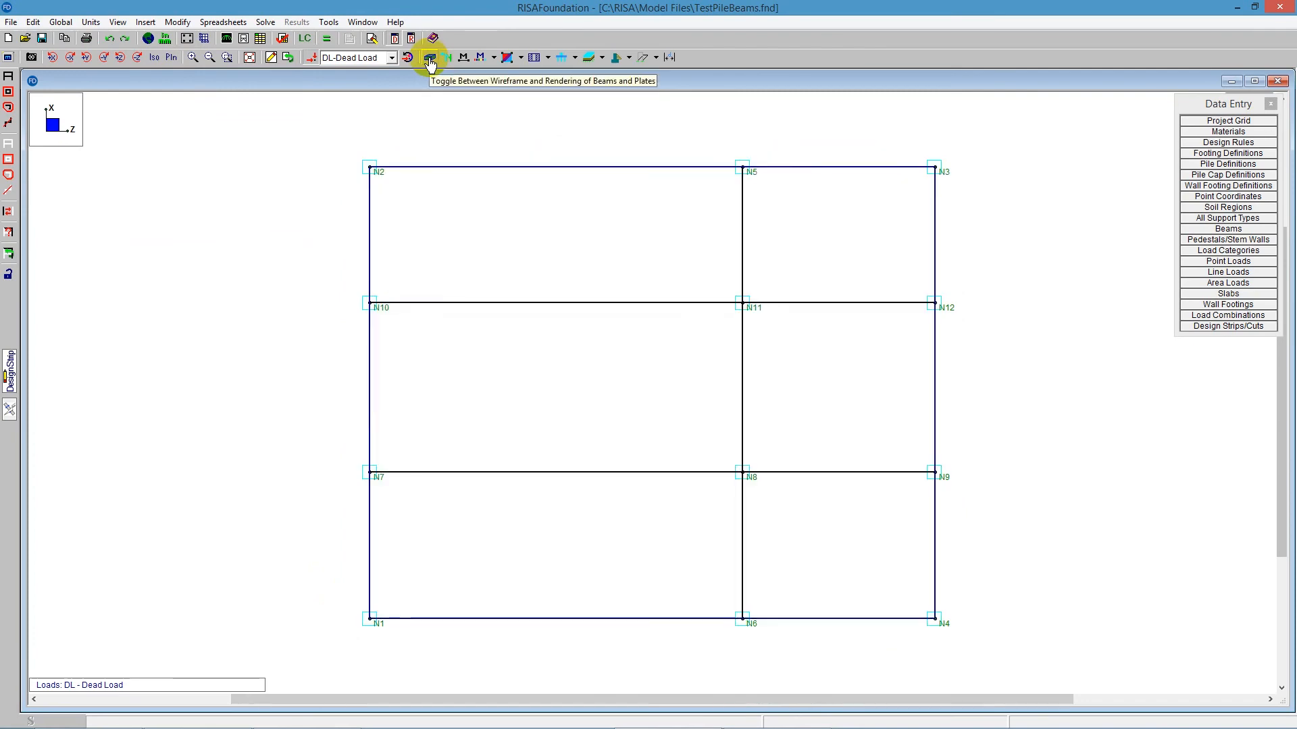
left_click(430, 59)
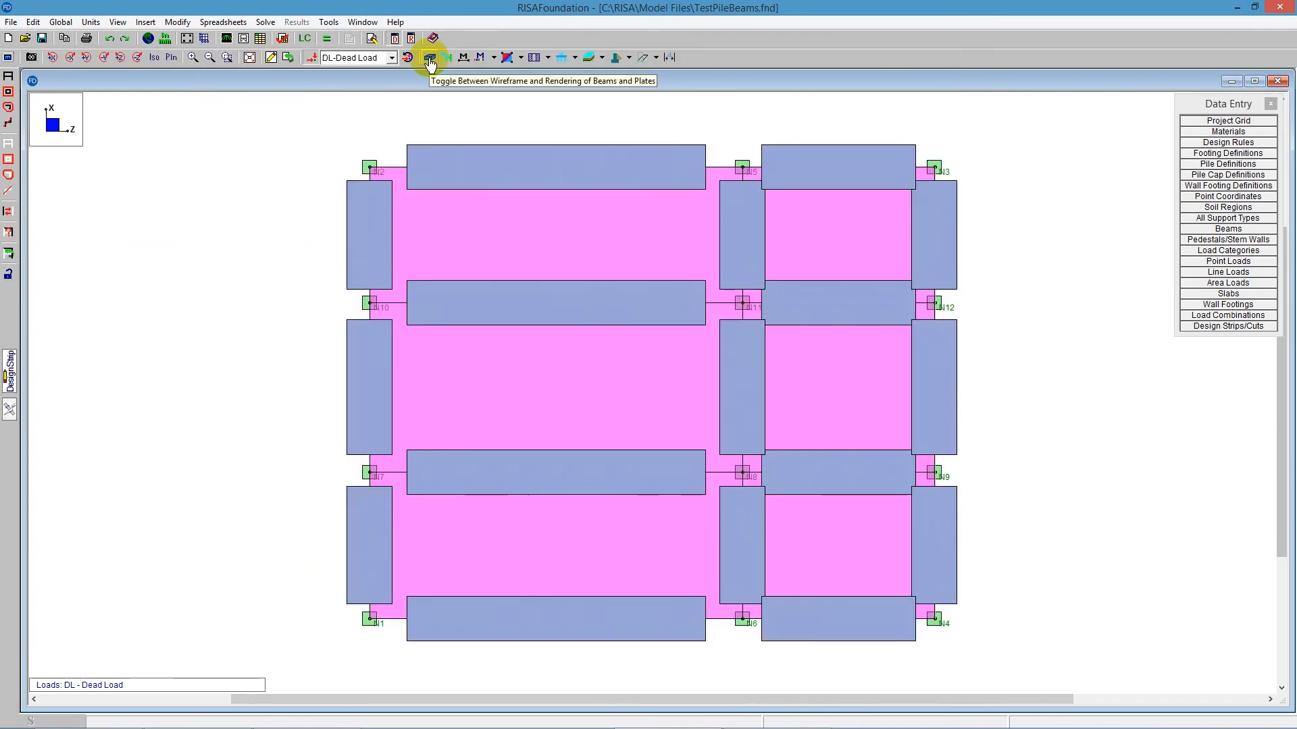
left_click(429, 59)
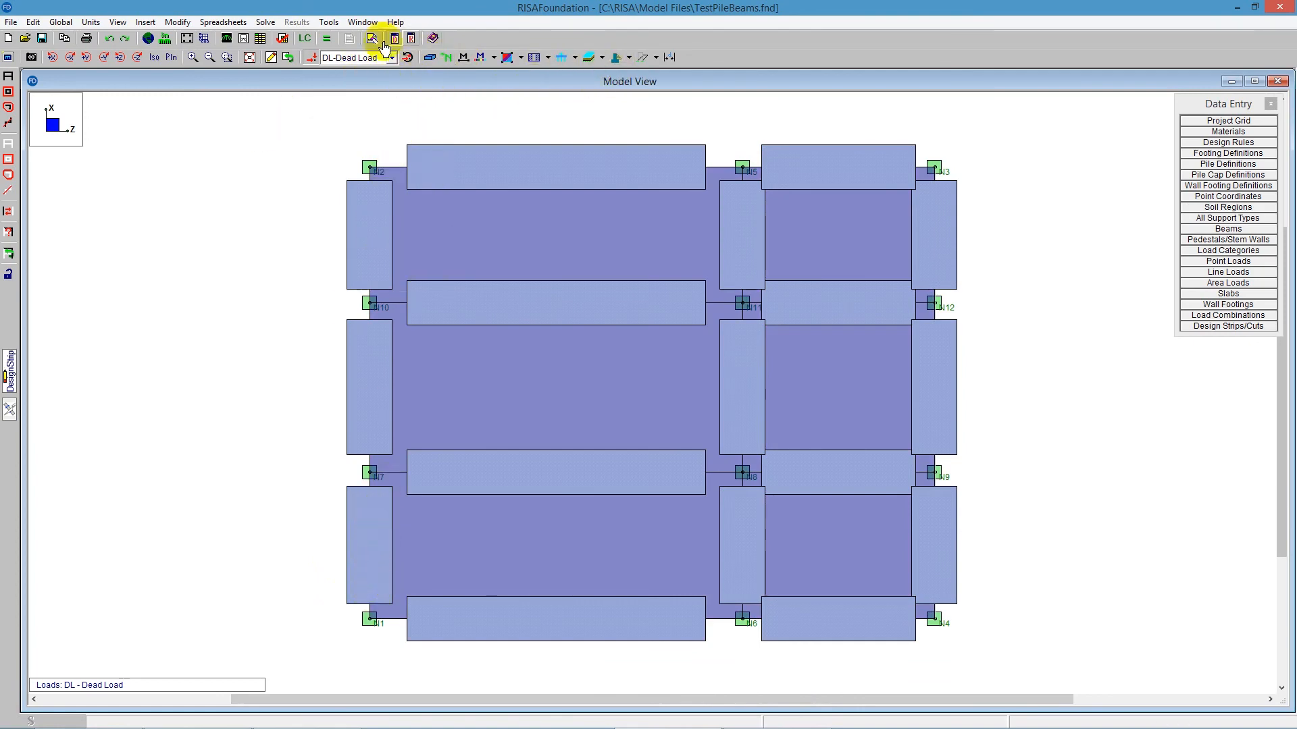
left_click(327, 38)
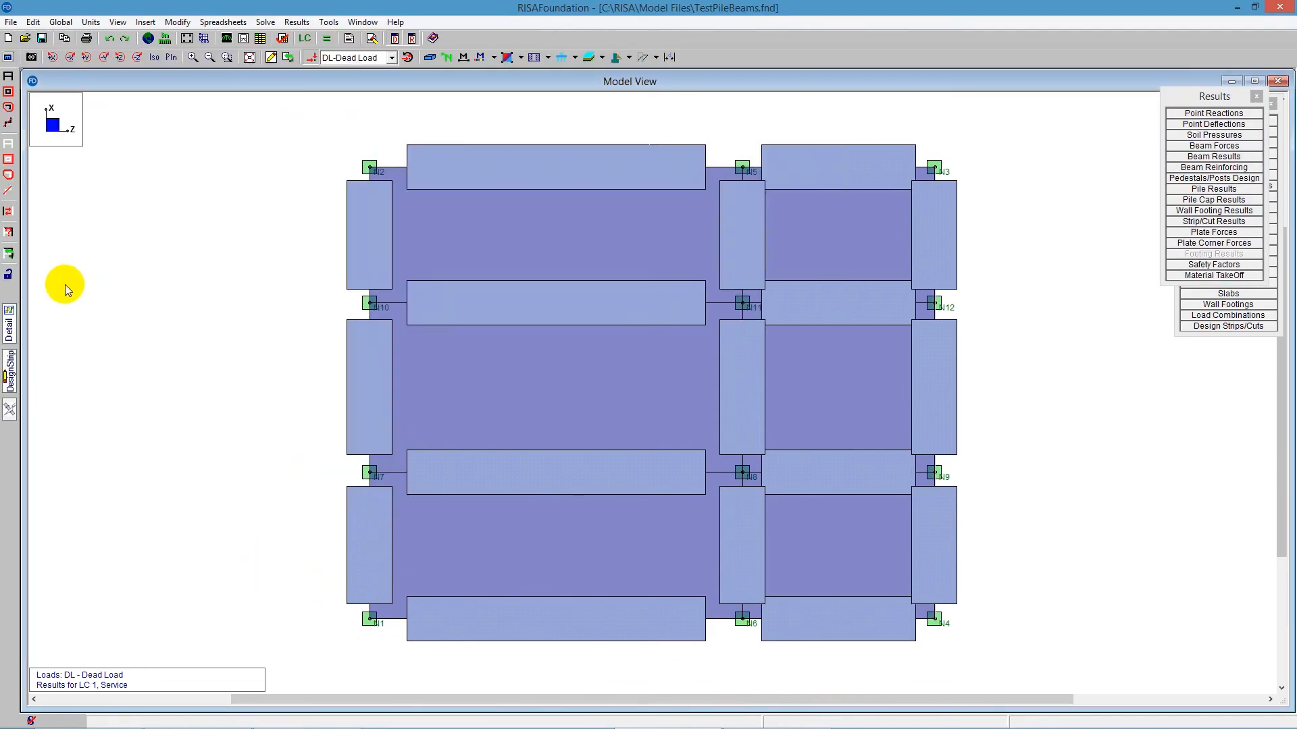
Examine the detail report of the beam between N10 and N2, including its reinforcement cross sections, and close it
left_click(9, 323)
left_click(365, 242)
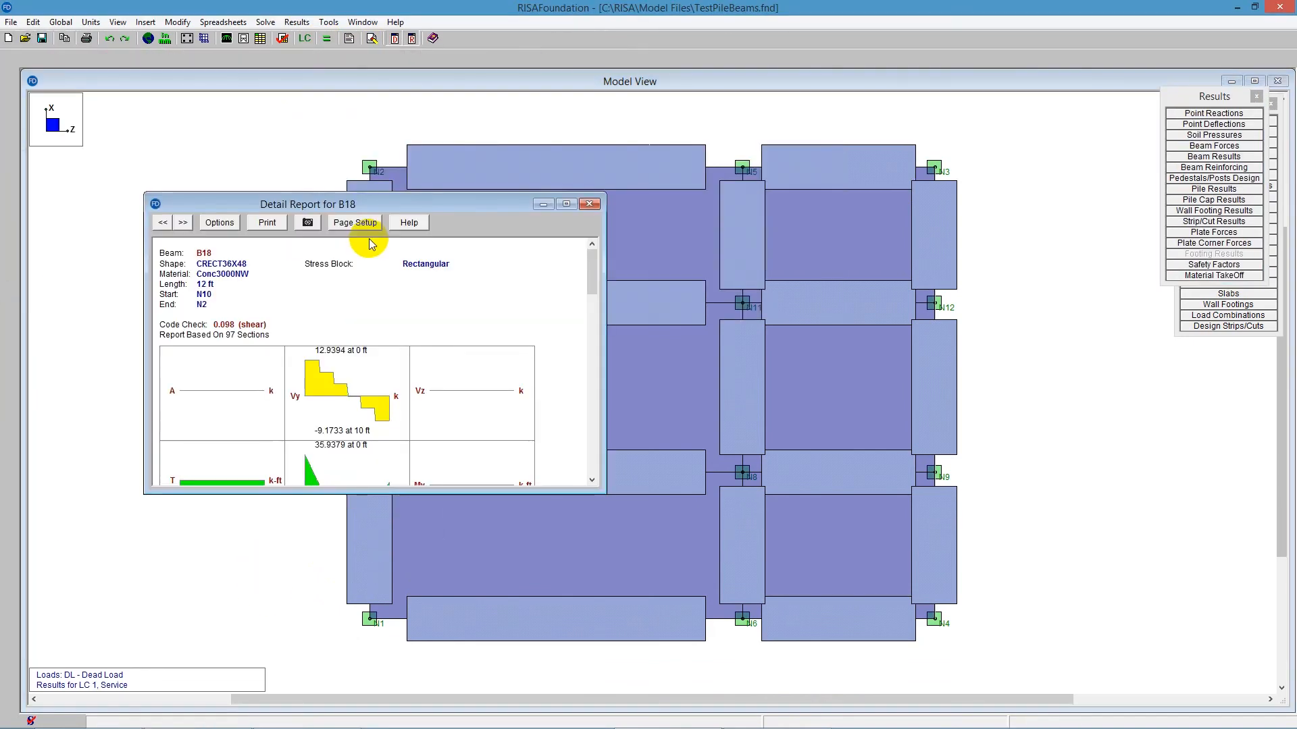
left_click_drag(595, 253, 600, 449)
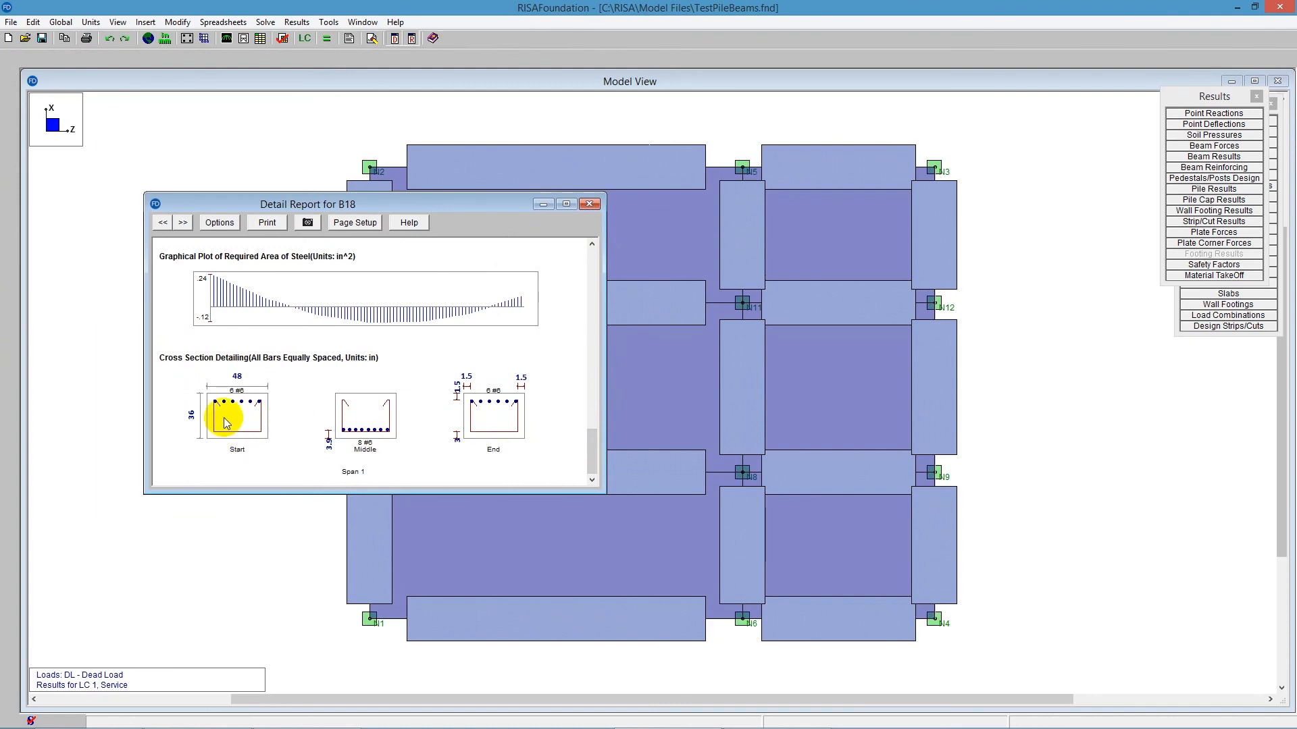
left_click_drag(591, 443, 617, 255)
left_click(591, 205)
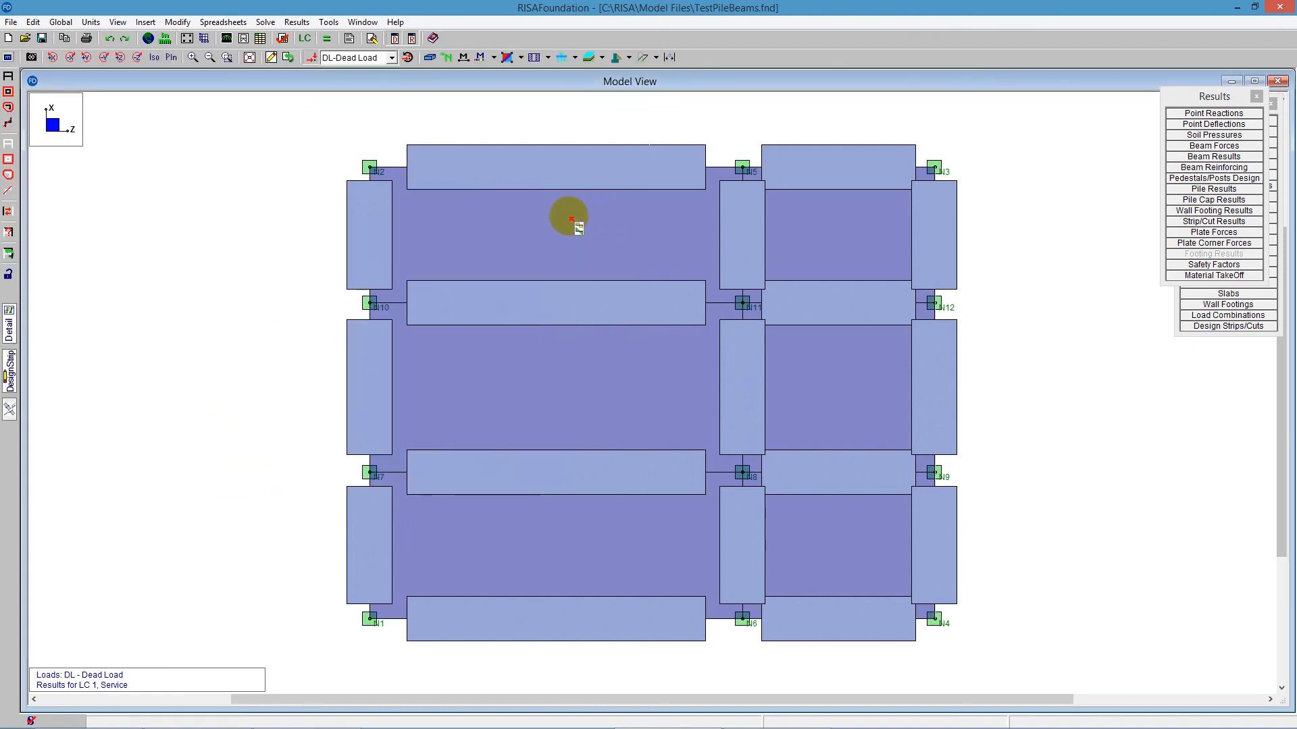
Display the design strips with the No Label option and compare them in wireframe and rendered plan view
left_click(548, 58)
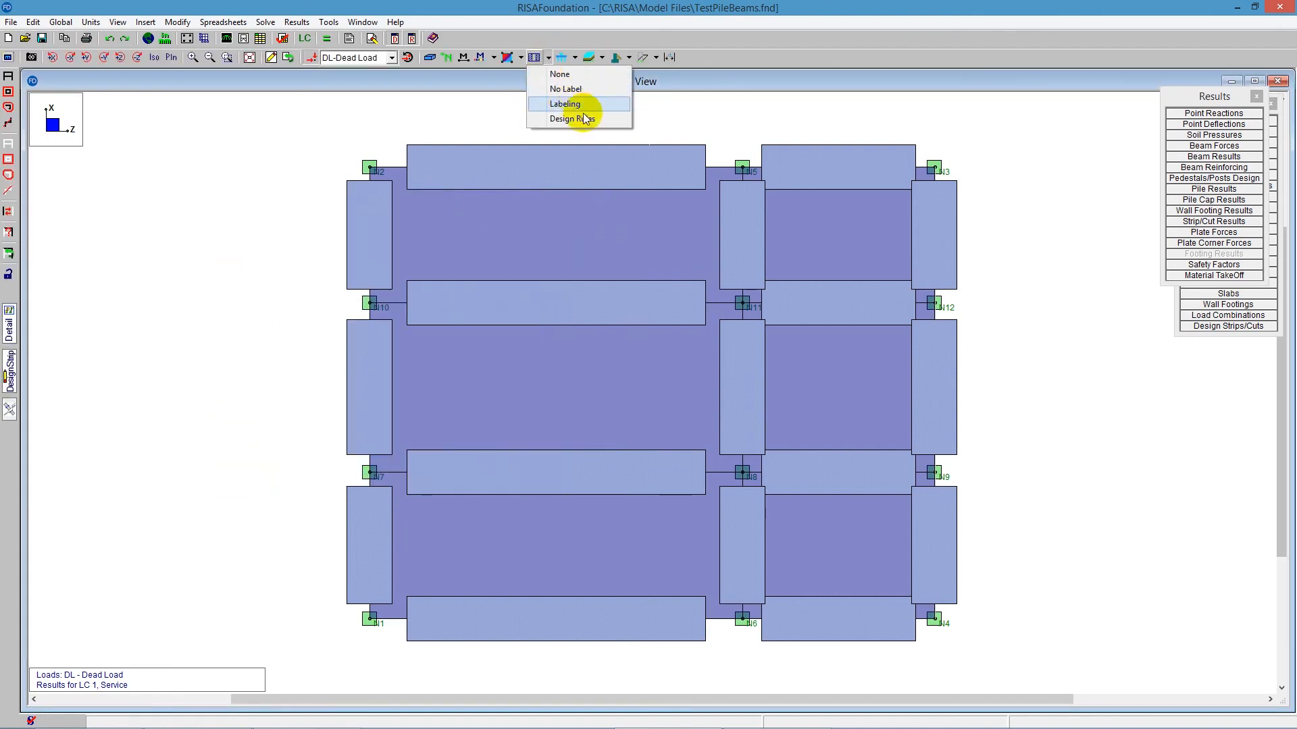
left_click(576, 89)
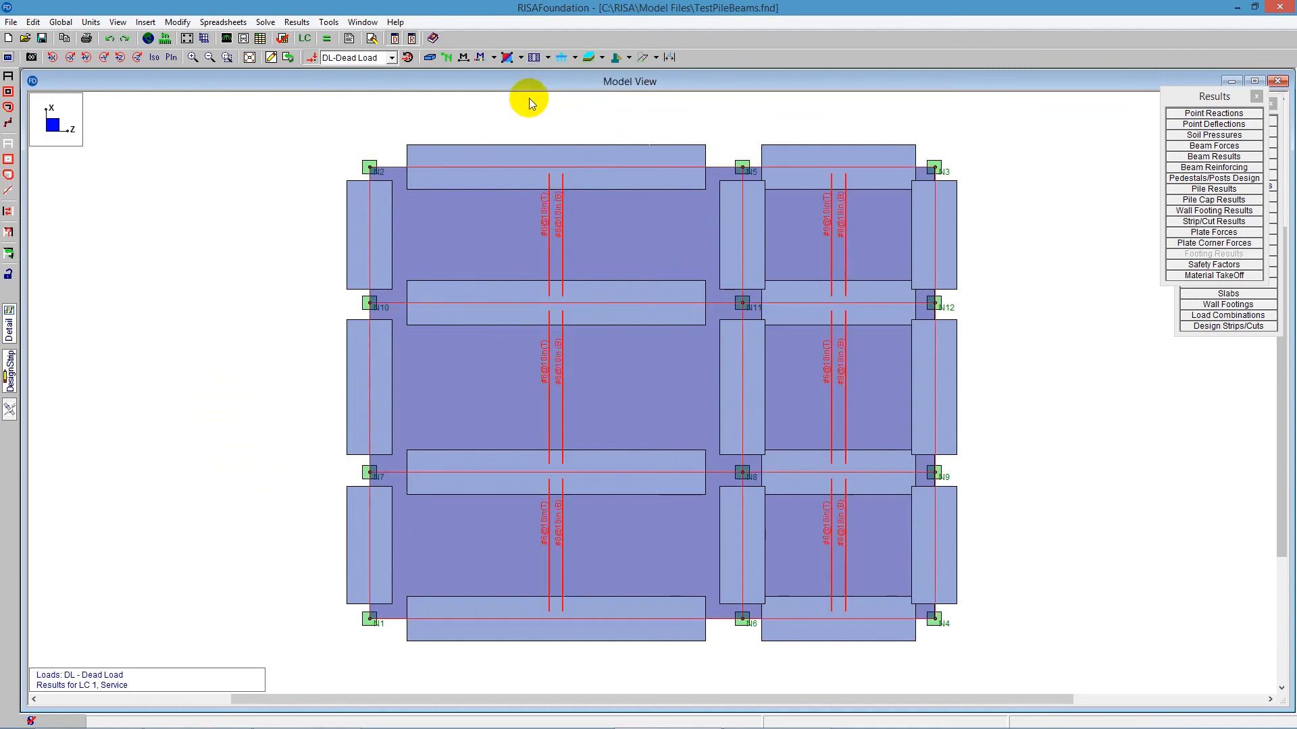
left_click(429, 58)
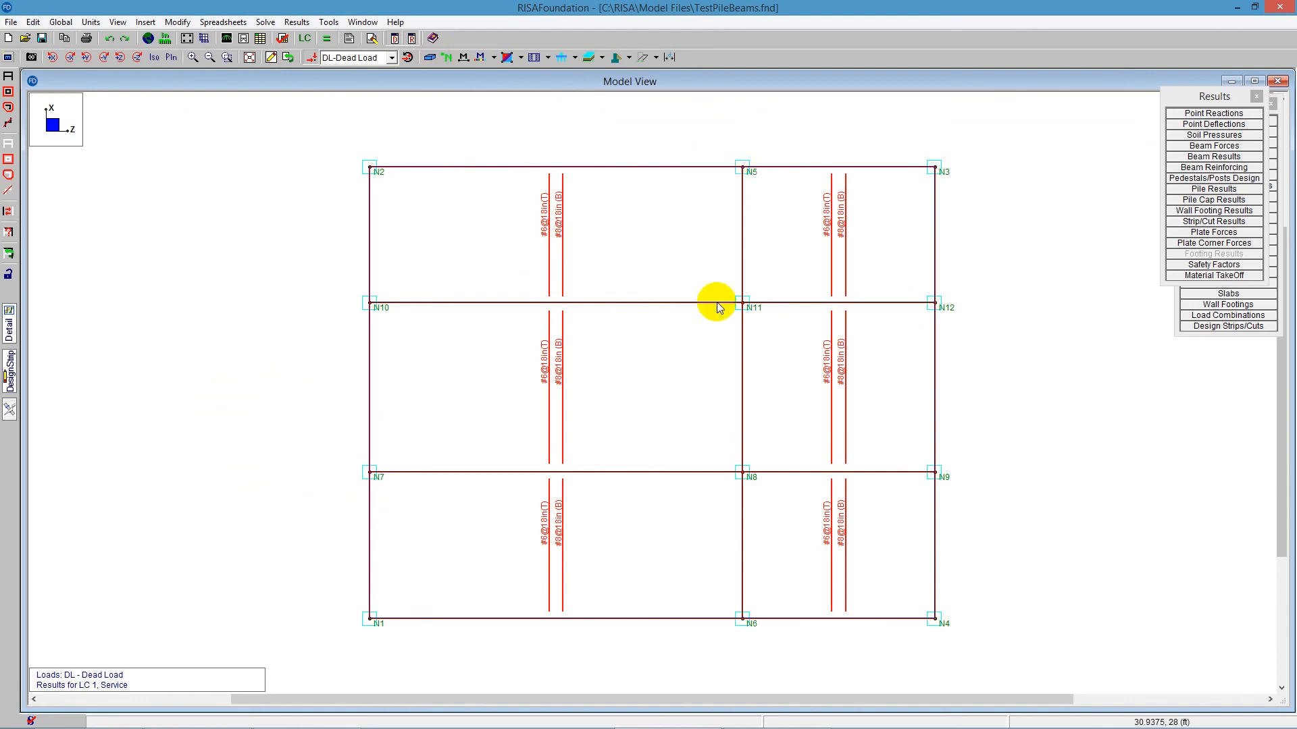
left_click(429, 57)
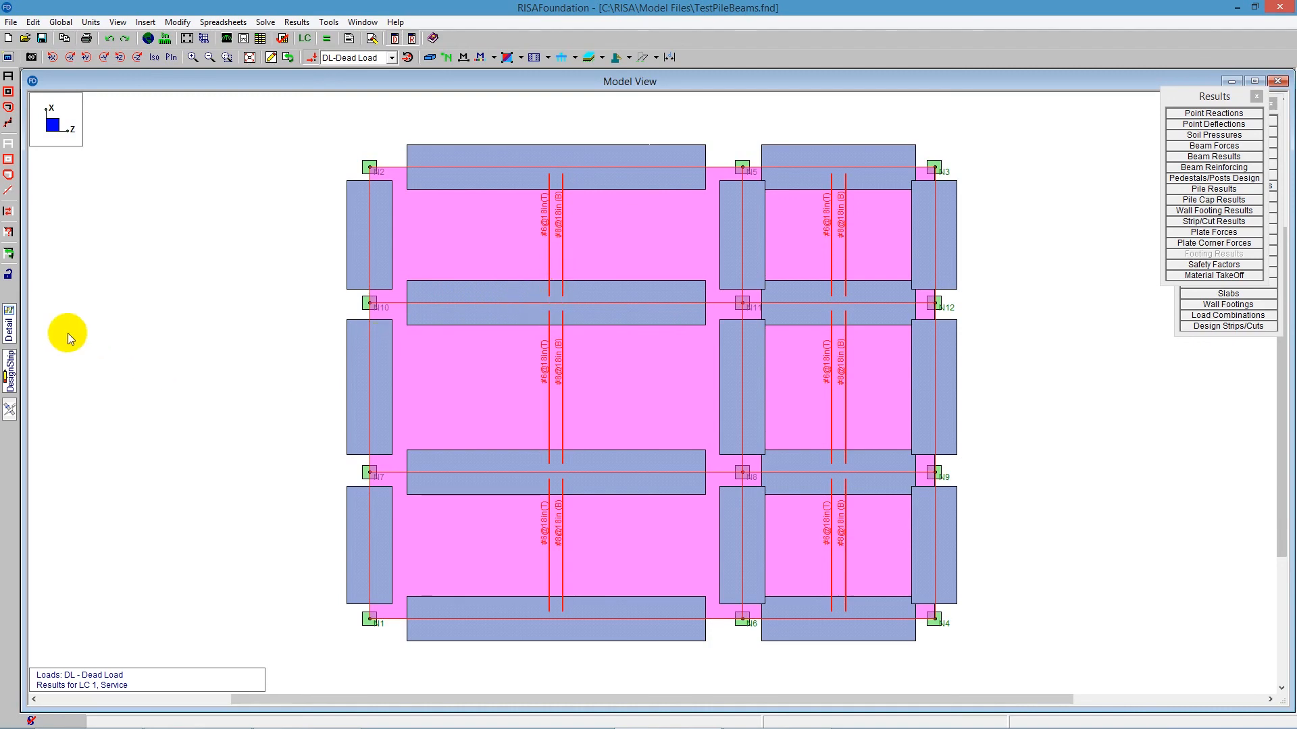
Clear the results and delete the two design strips in the bays between lines N10–N12 and N2–N3
left_click(271, 58)
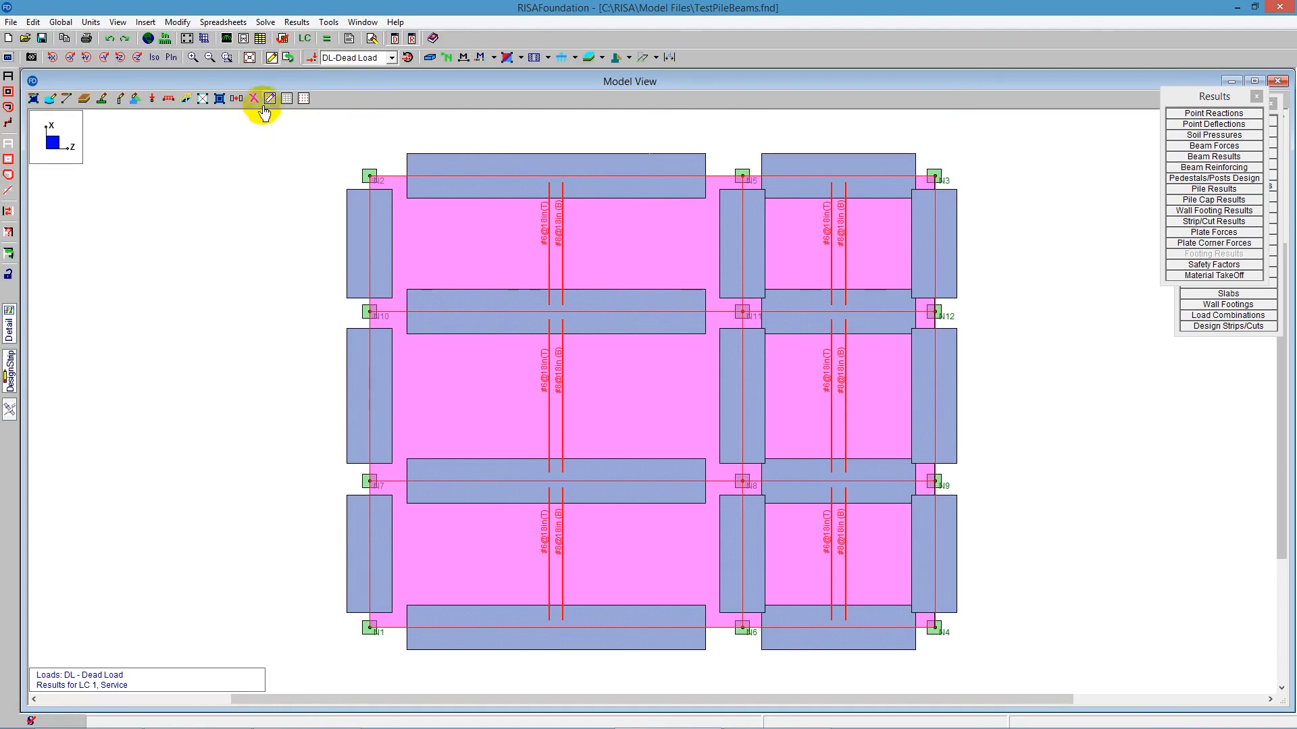
left_click(254, 98)
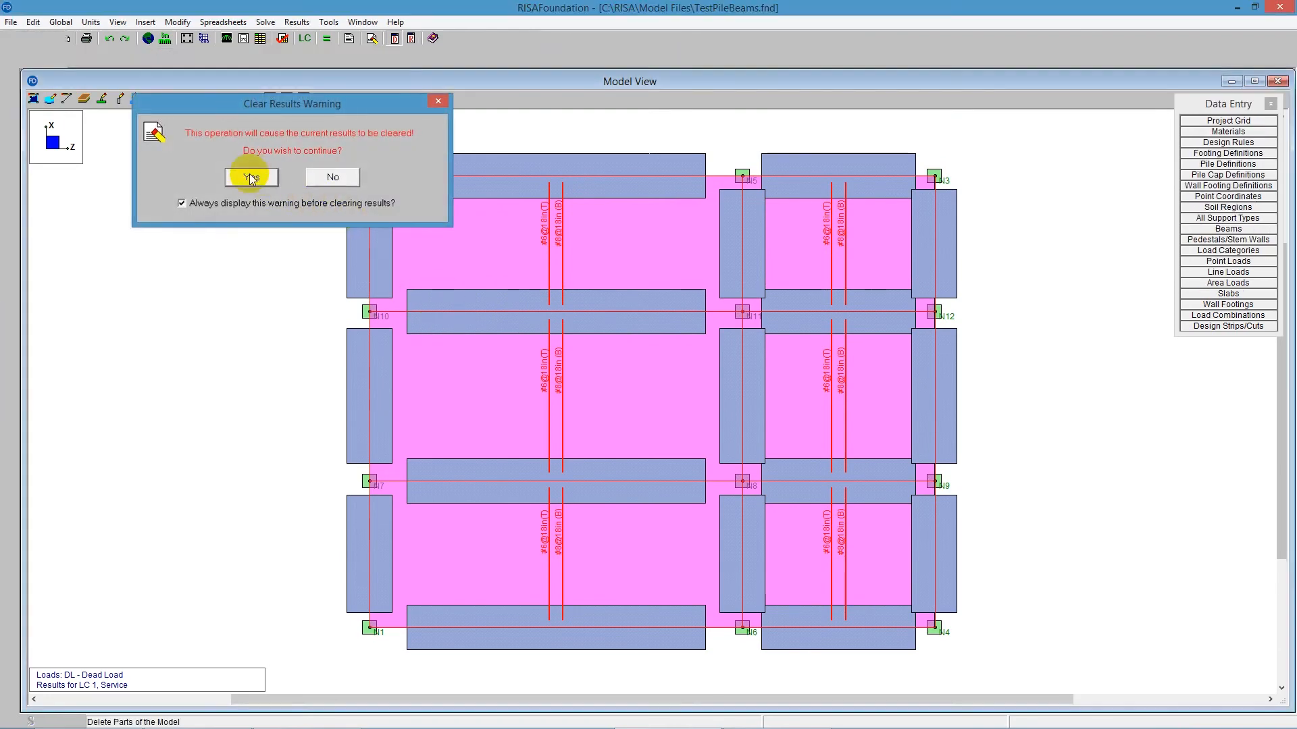
left_click(251, 176)
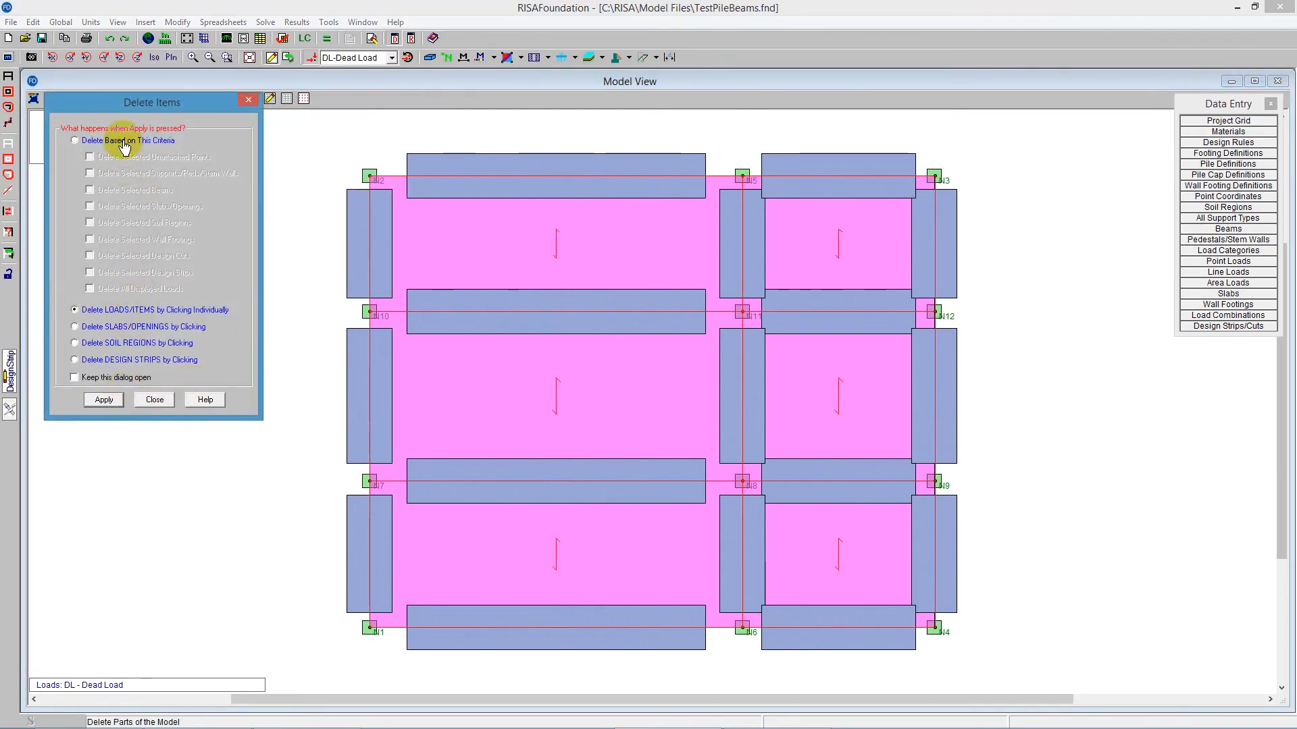
left_click(124, 142)
left_click(135, 360)
left_click(103, 400)
left_click(558, 245)
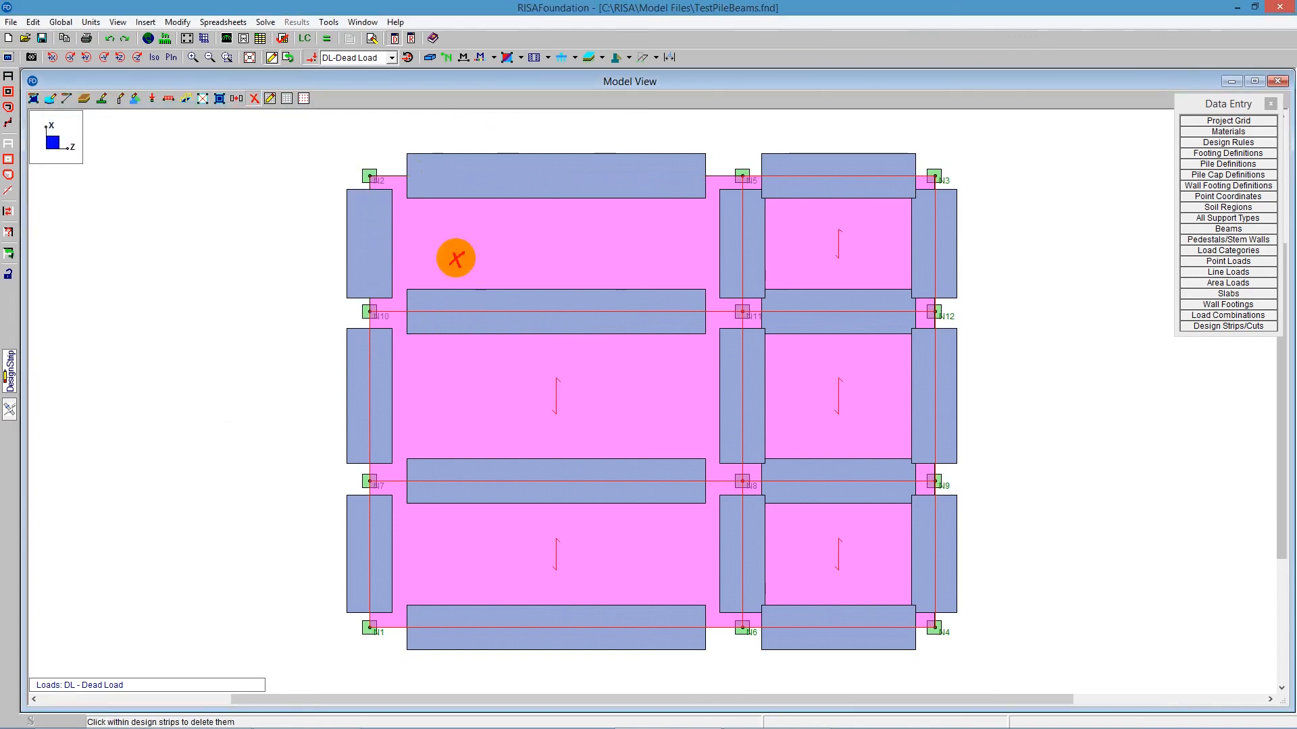
left_click(826, 262)
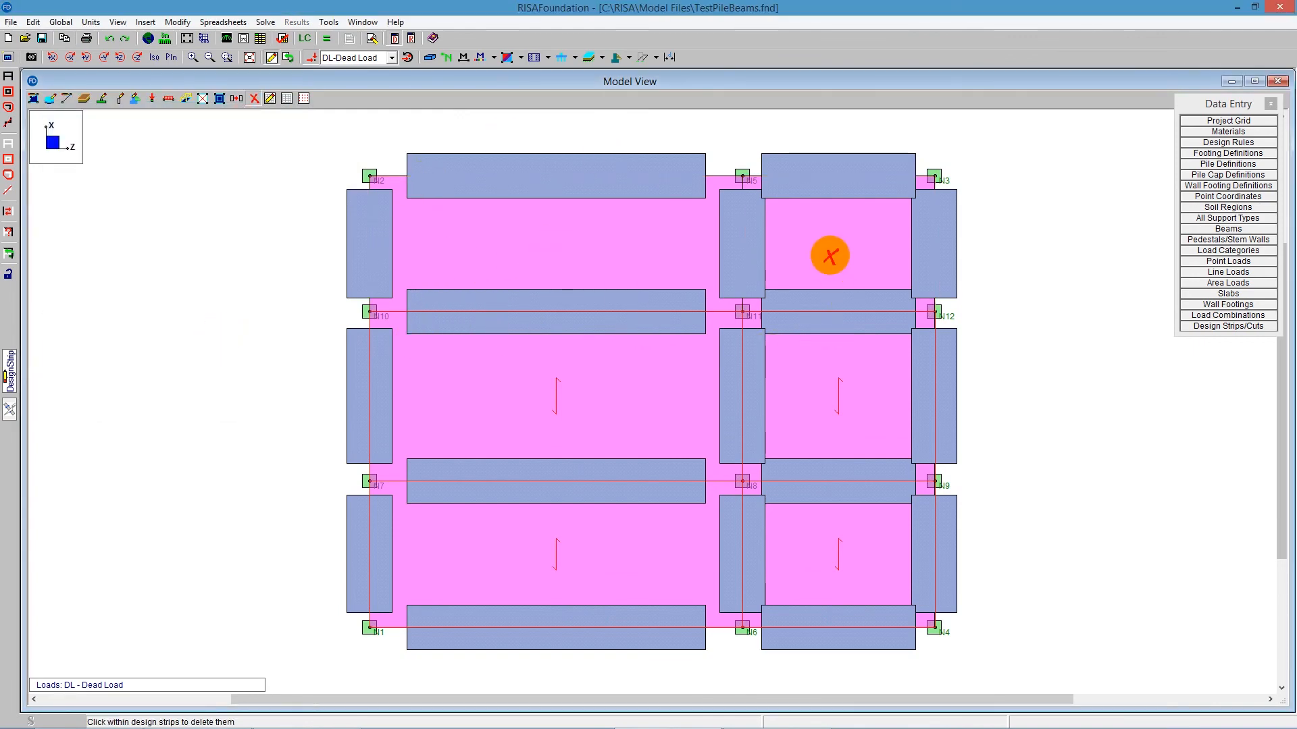
key("Escape")
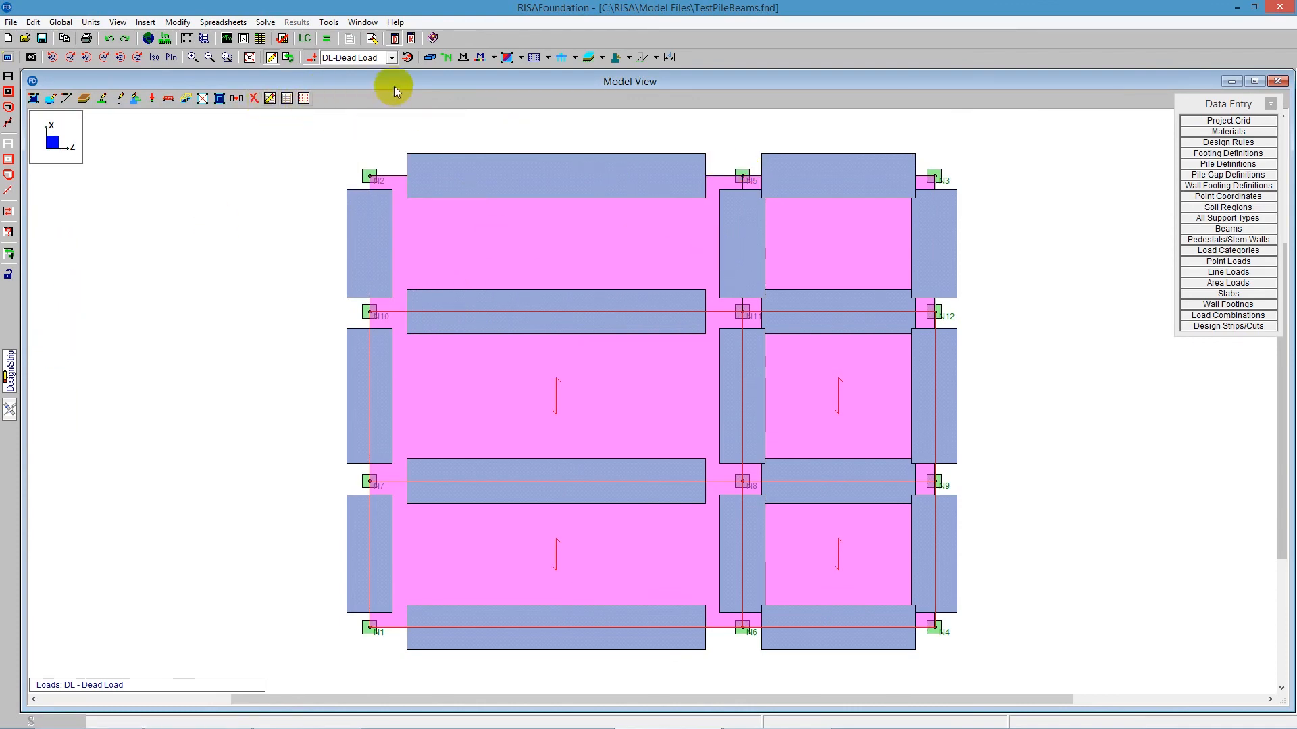
Show the model in wireframe and extend the rectangular drawing grid in both directions to cover the whole slab
left_click(431, 58)
left_click(431, 59)
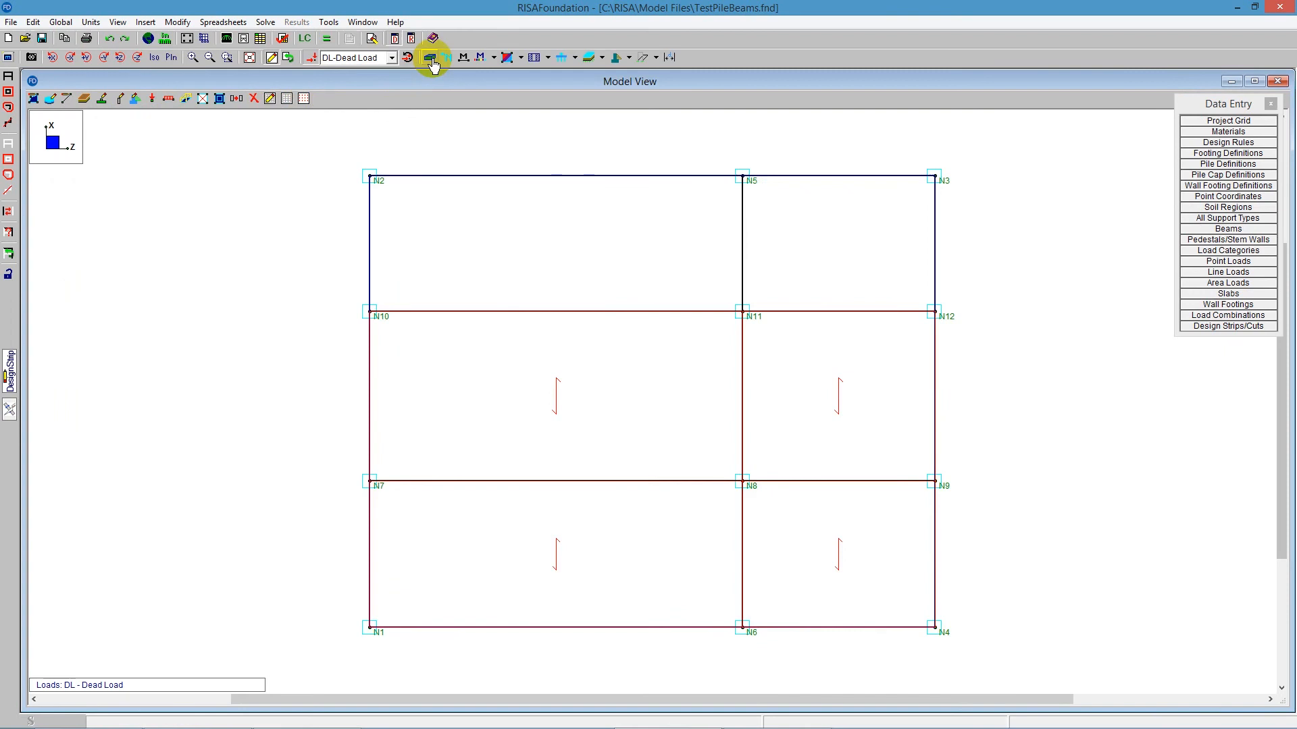
left_click(270, 99)
left_click(267, 98)
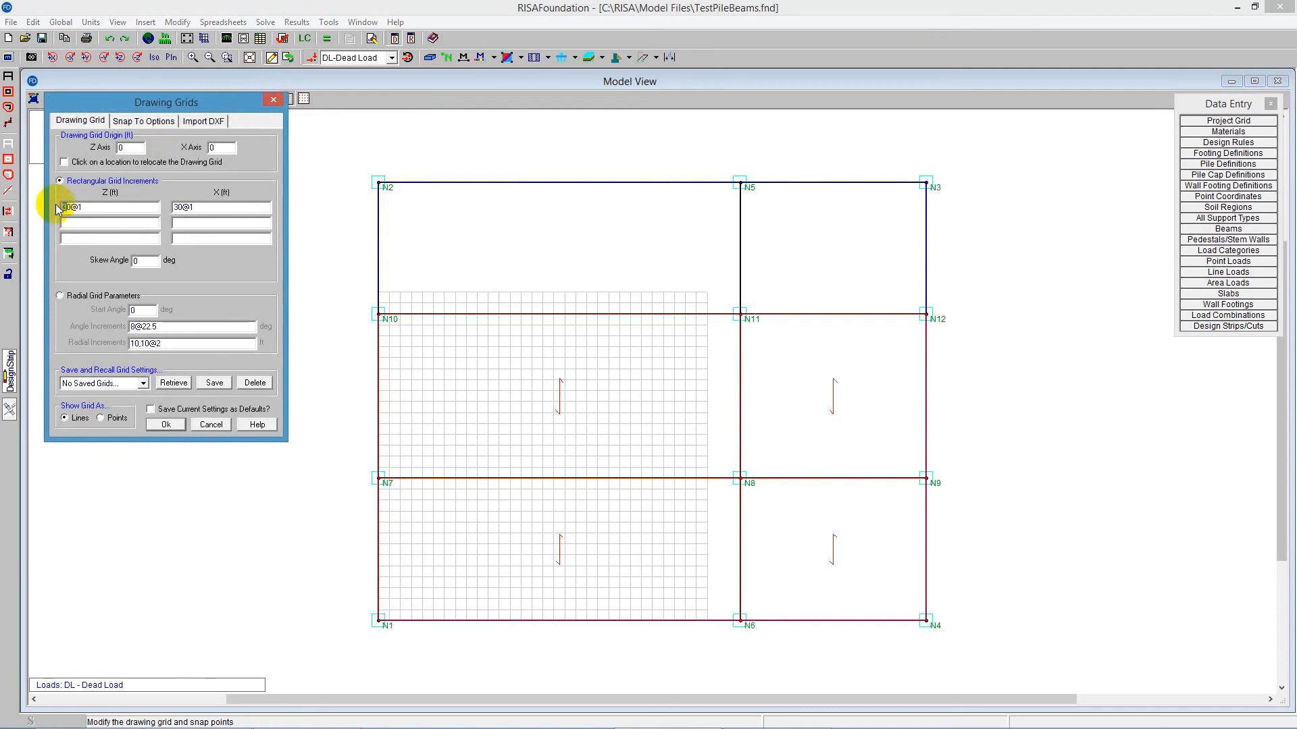
left_click_drag(179, 207, 171, 212)
key("Return")
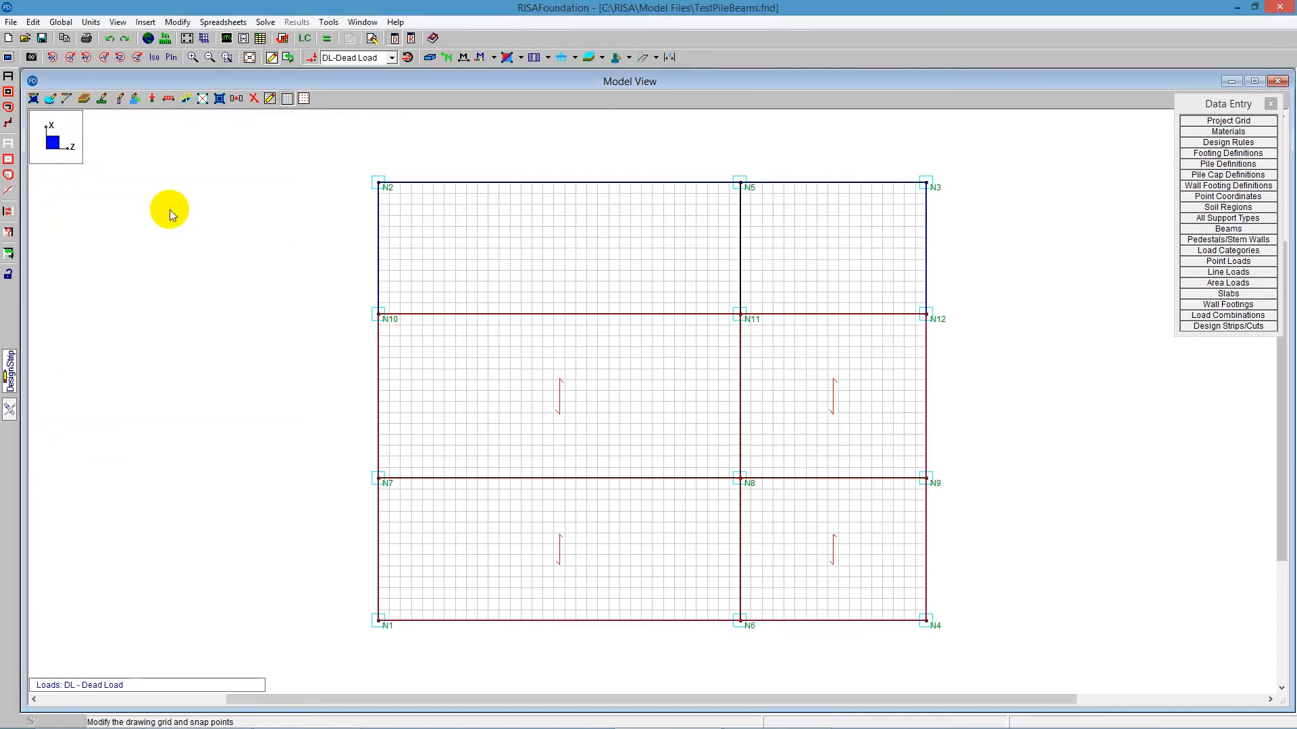
Draw a four-point design strip in the slab bay N2–N5–N11–N10, with its edges inset to the faces of the surrounding beams
left_click(9, 371)
left_click(96, 169)
left_click(86, 285)
left_click(400, 292)
left_click(399, 204)
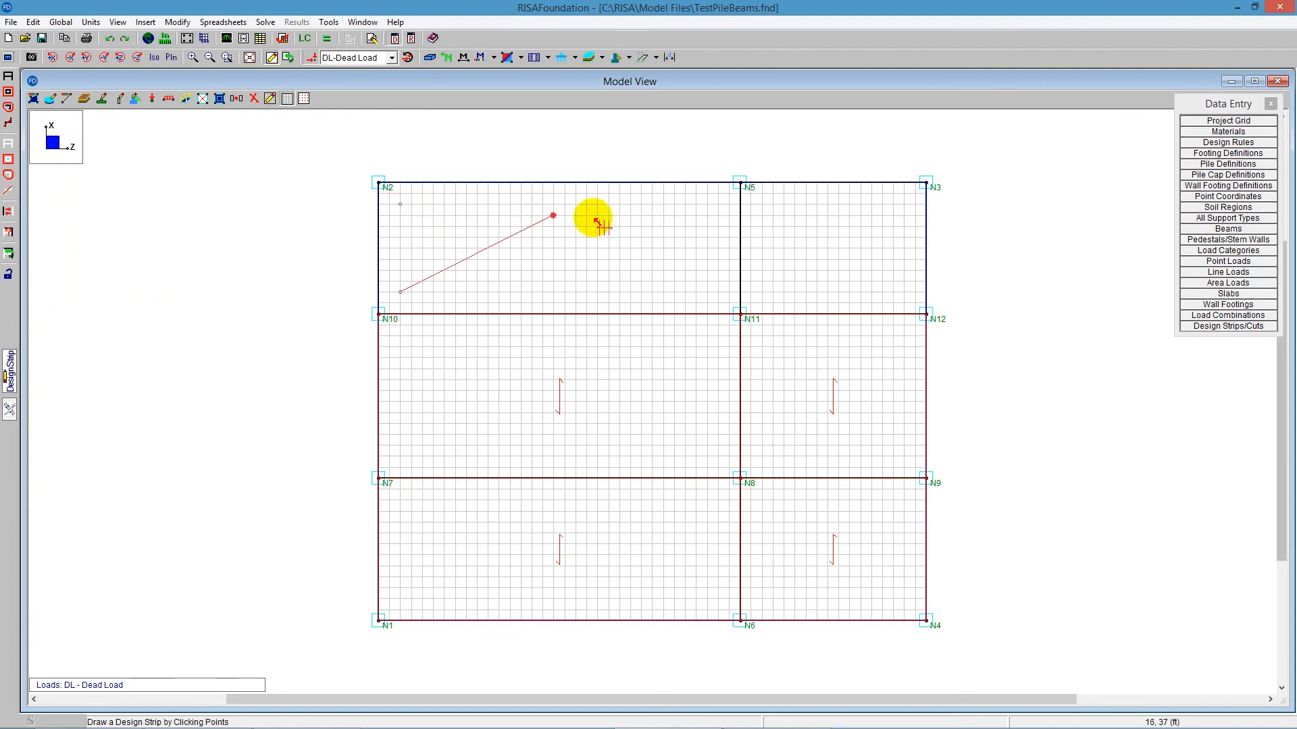
left_click(706, 205)
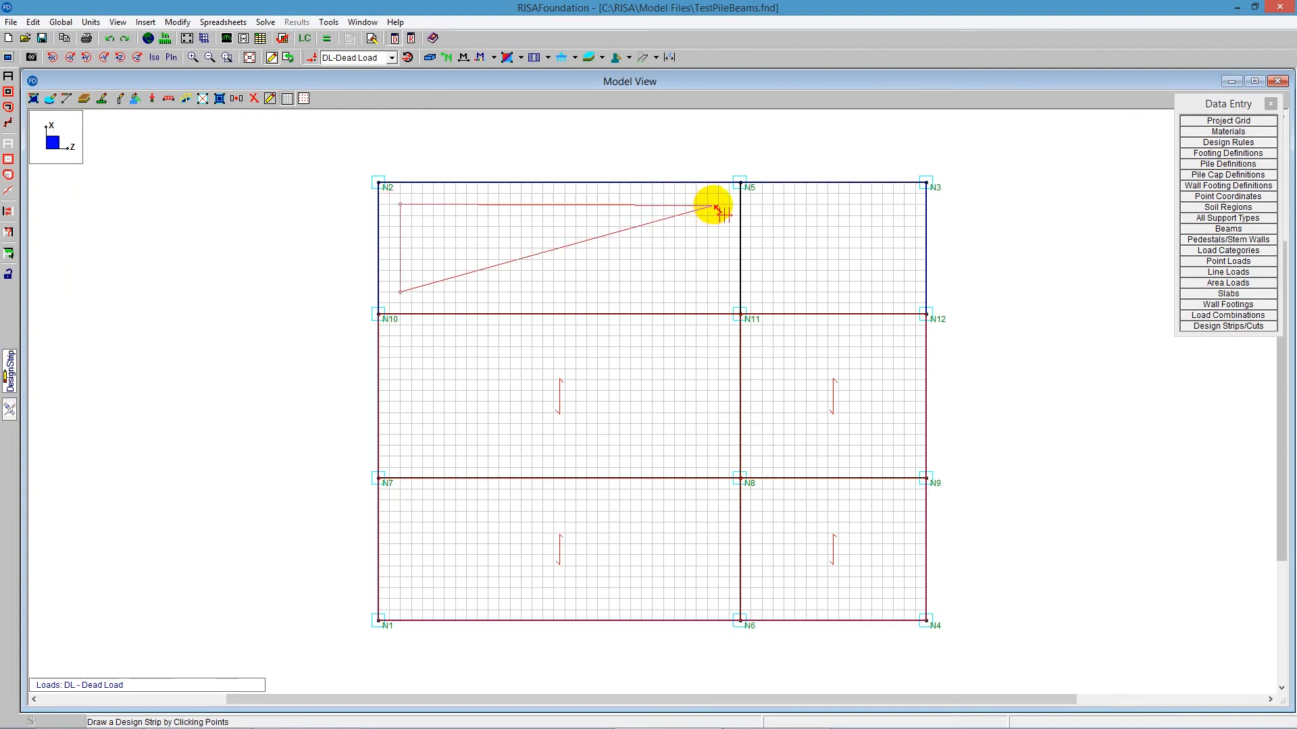
left_click(718, 205)
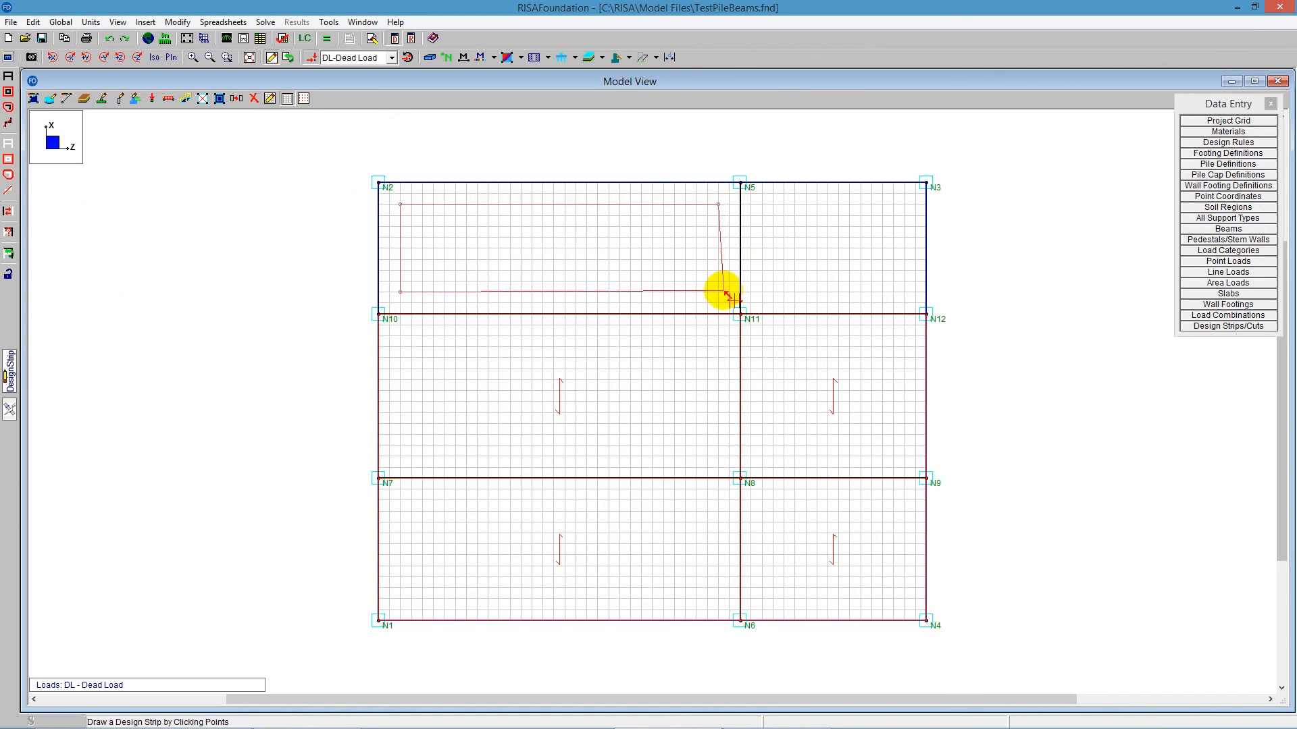
left_click(718, 292)
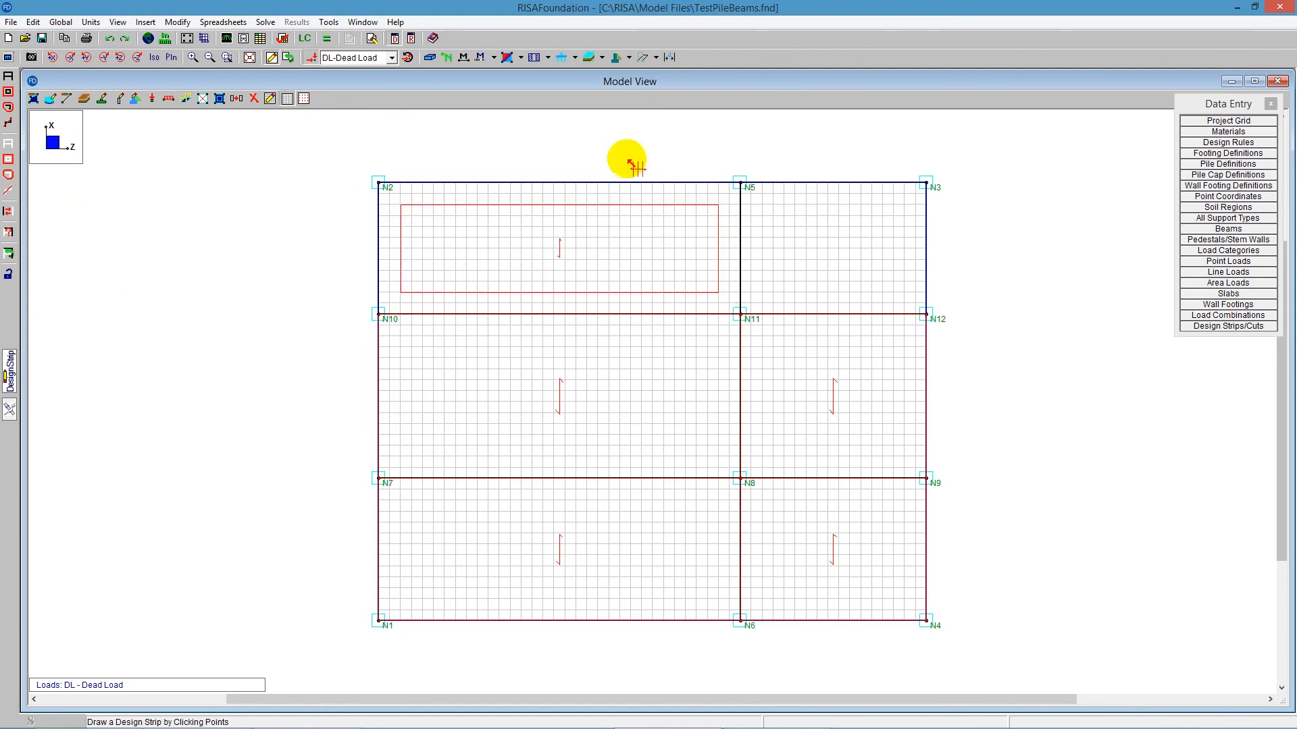
Render the model, solve it, and examine the reinforcement callouts of the design strip in bay N2–N5–N11–N10
left_click(429, 57)
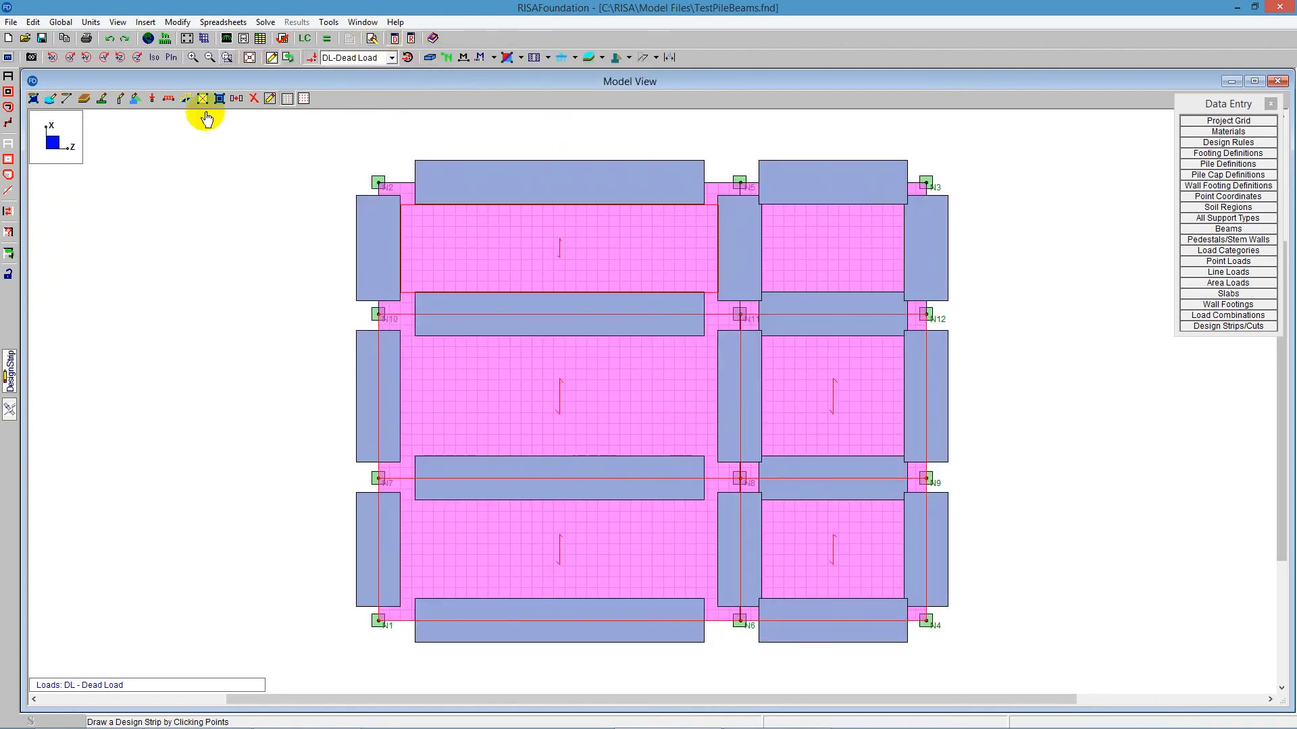
left_click(330, 39)
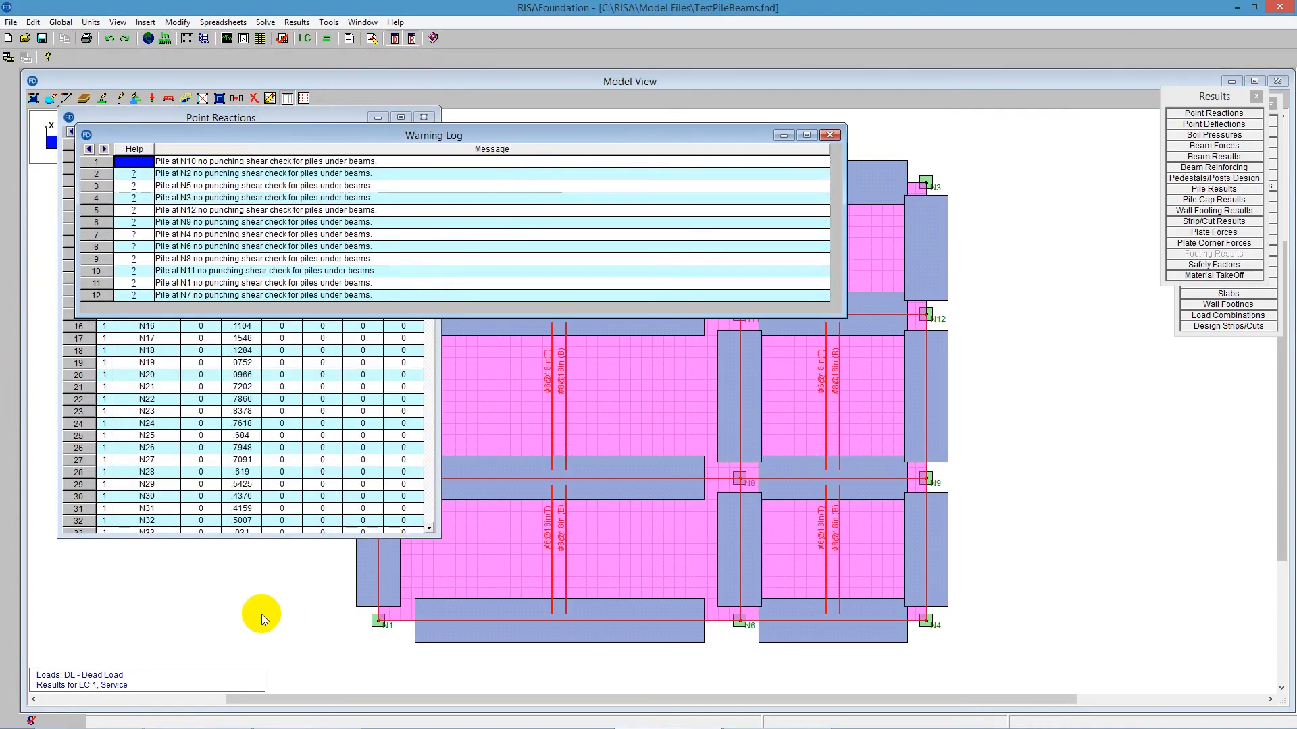
left_click(580, 223)
scroll(534, 202, "up", 3)
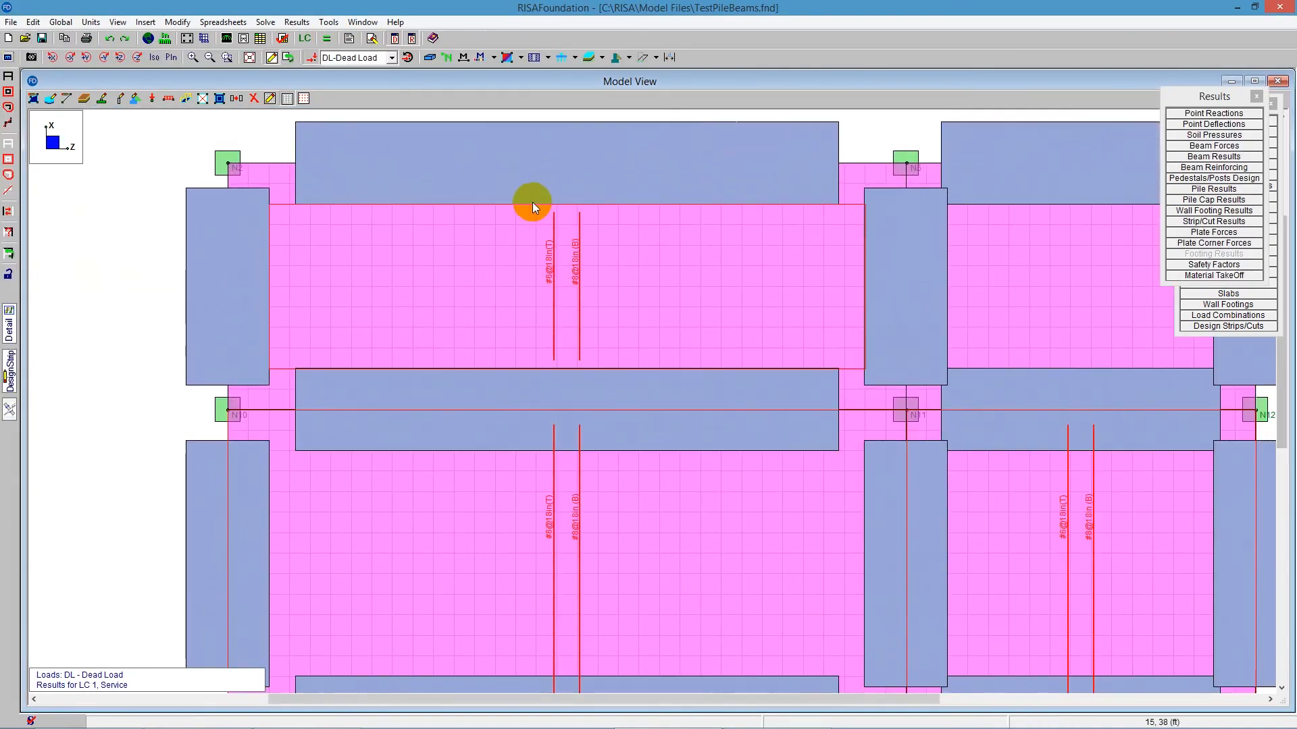
scroll(488, 169, "down", 1)
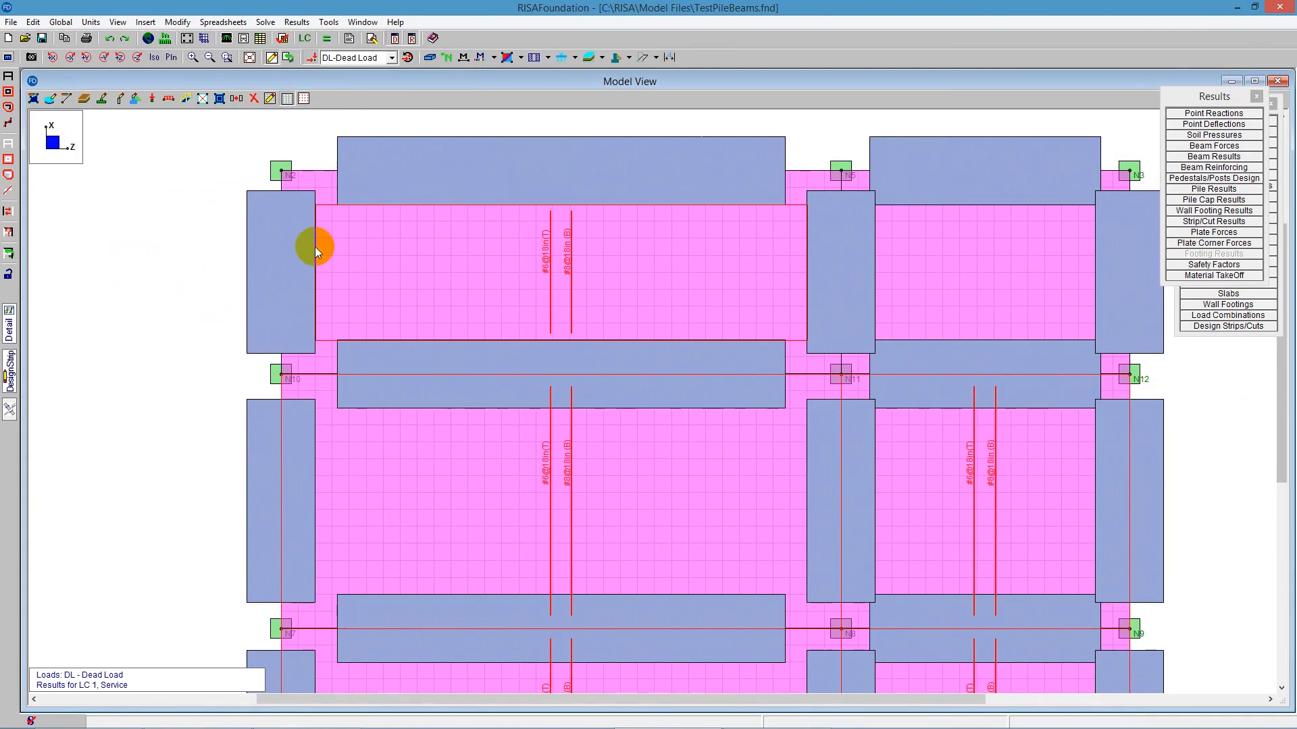
scroll(428, 242, "down", 2)
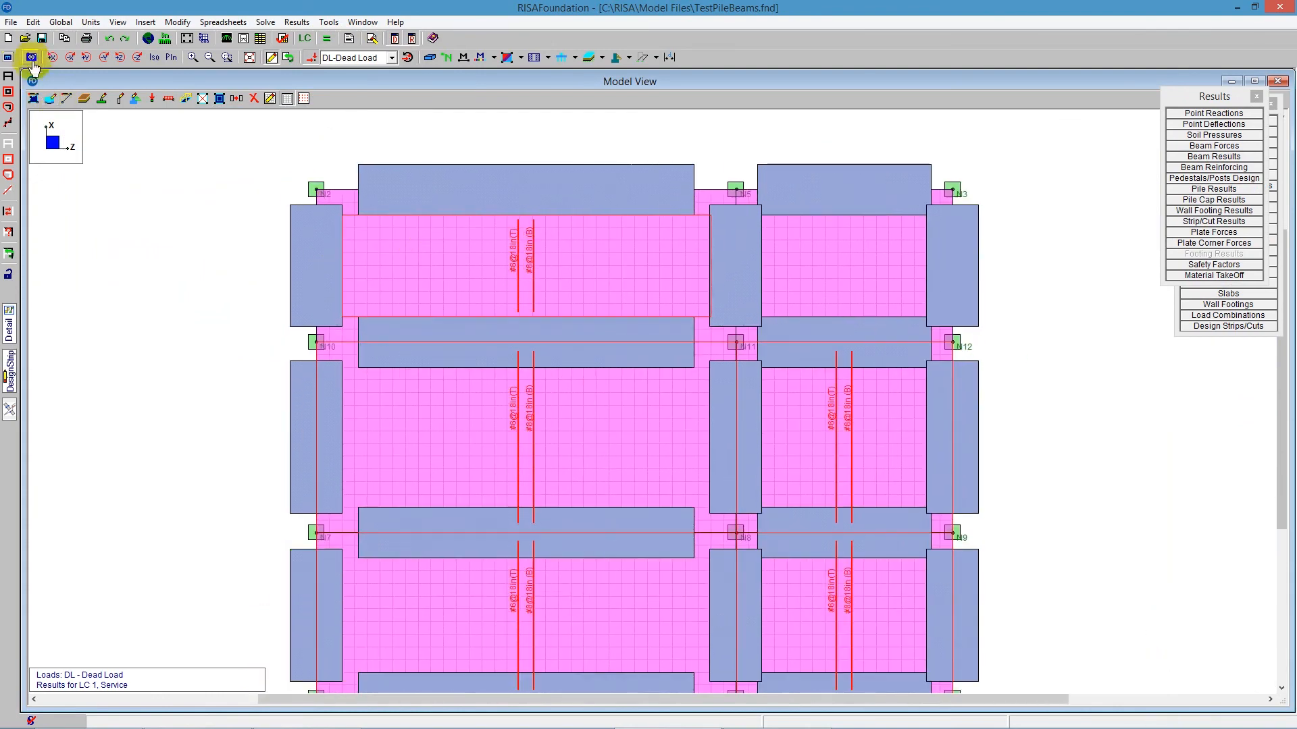
scroll(362, 196, "down", 1)
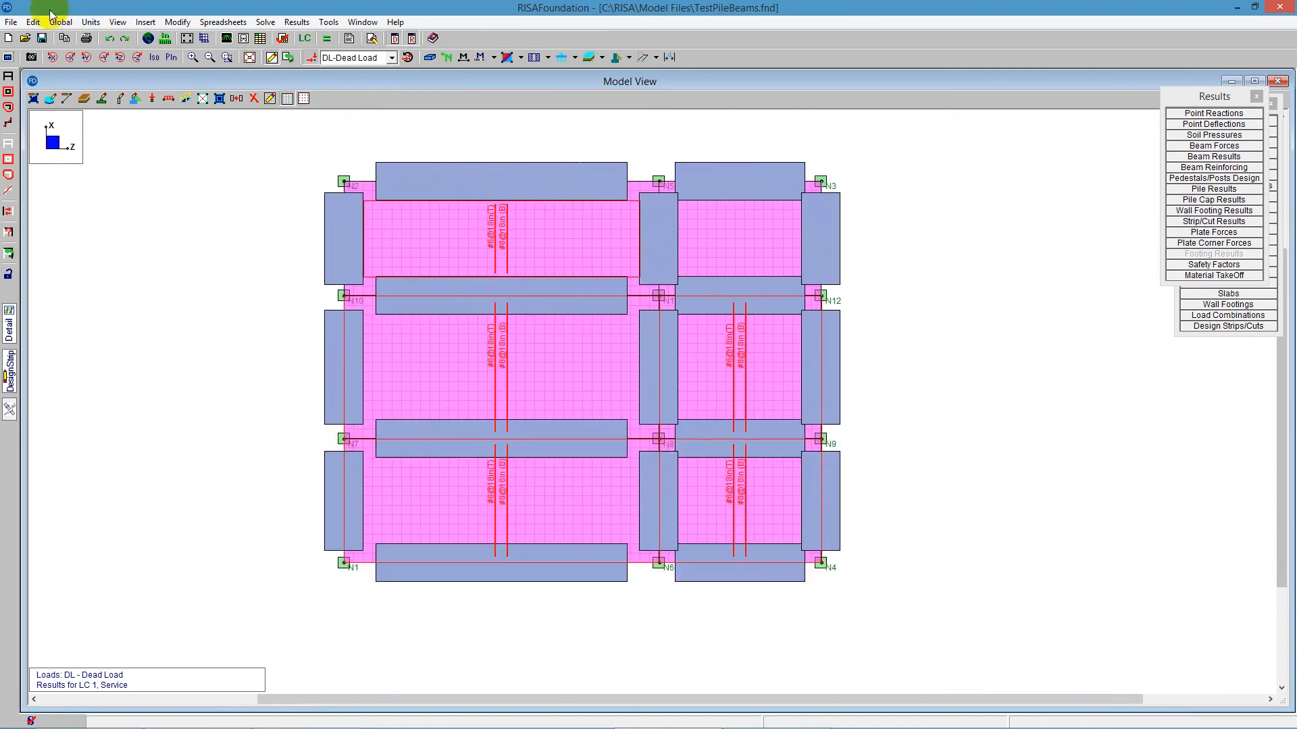
Open the recent model TestPileSlab.fnd, discarding the changes to TestPileBeams.fnd, and accept the global parameters
left_click(11, 21)
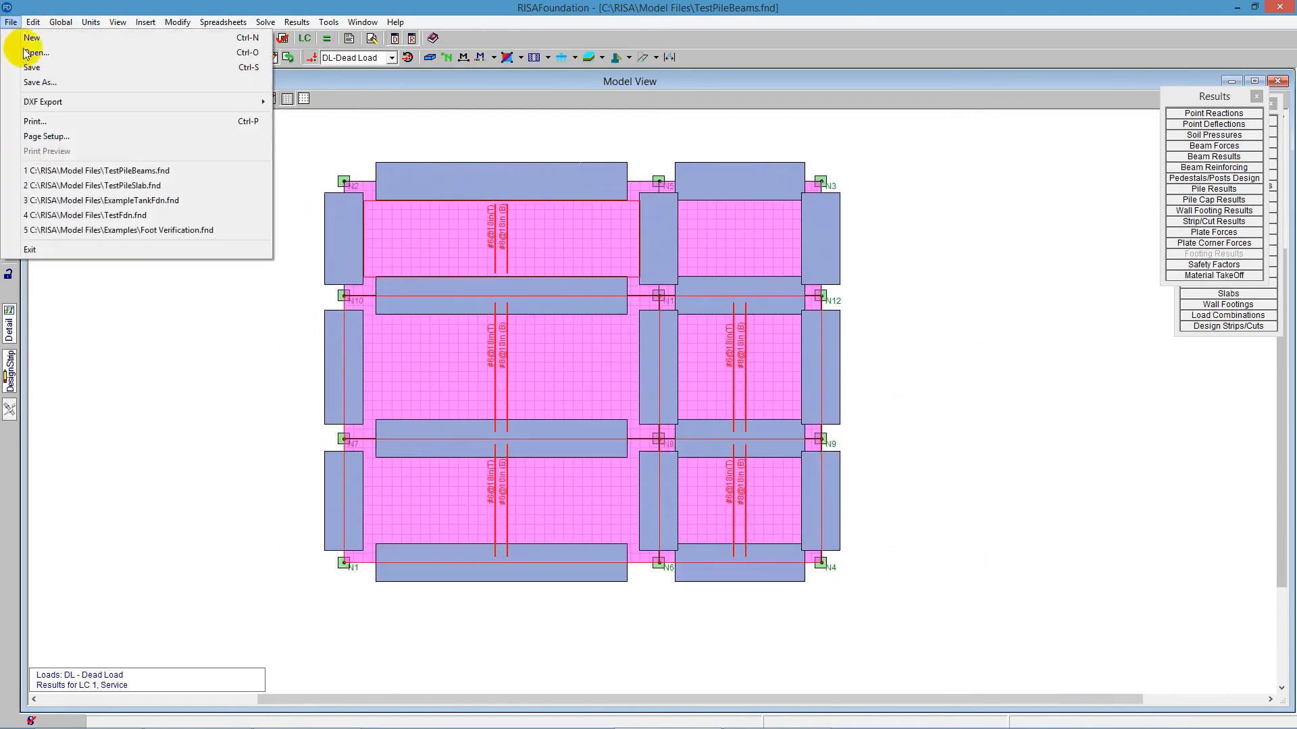
left_click(150, 185)
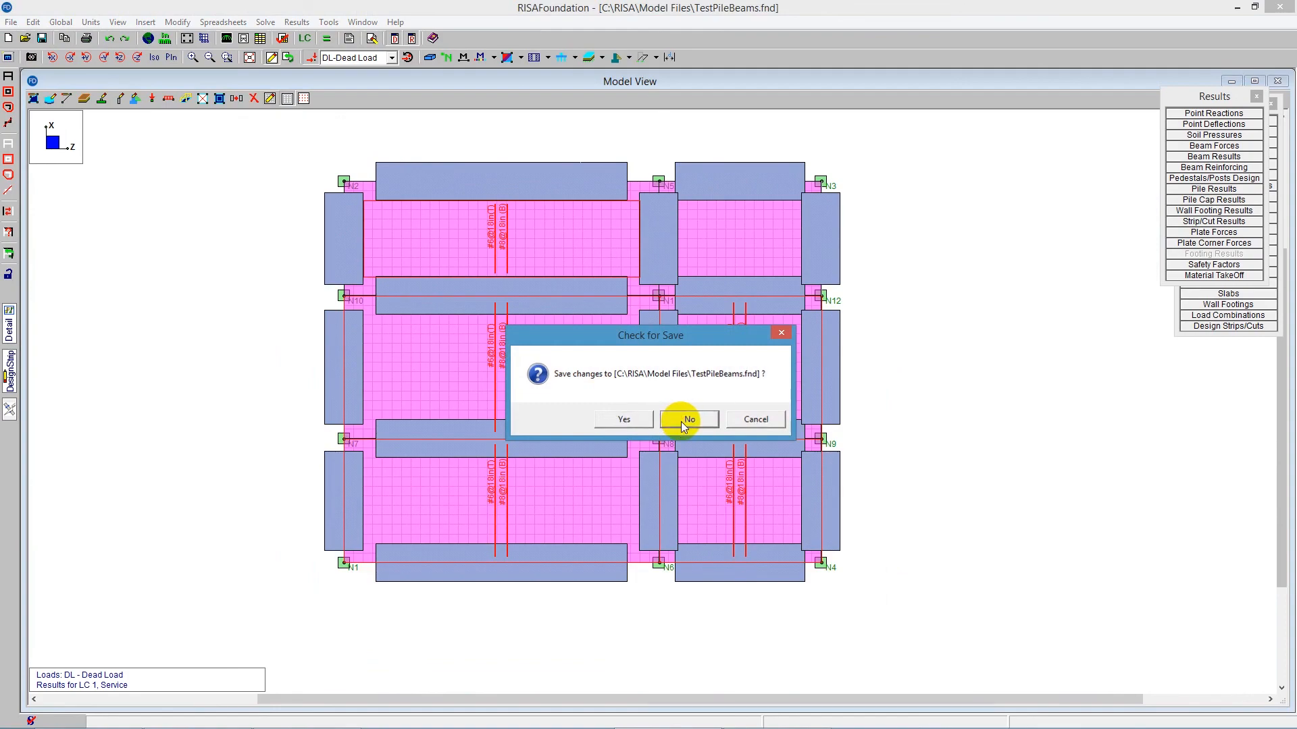
left_click(684, 419)
left_click(266, 179)
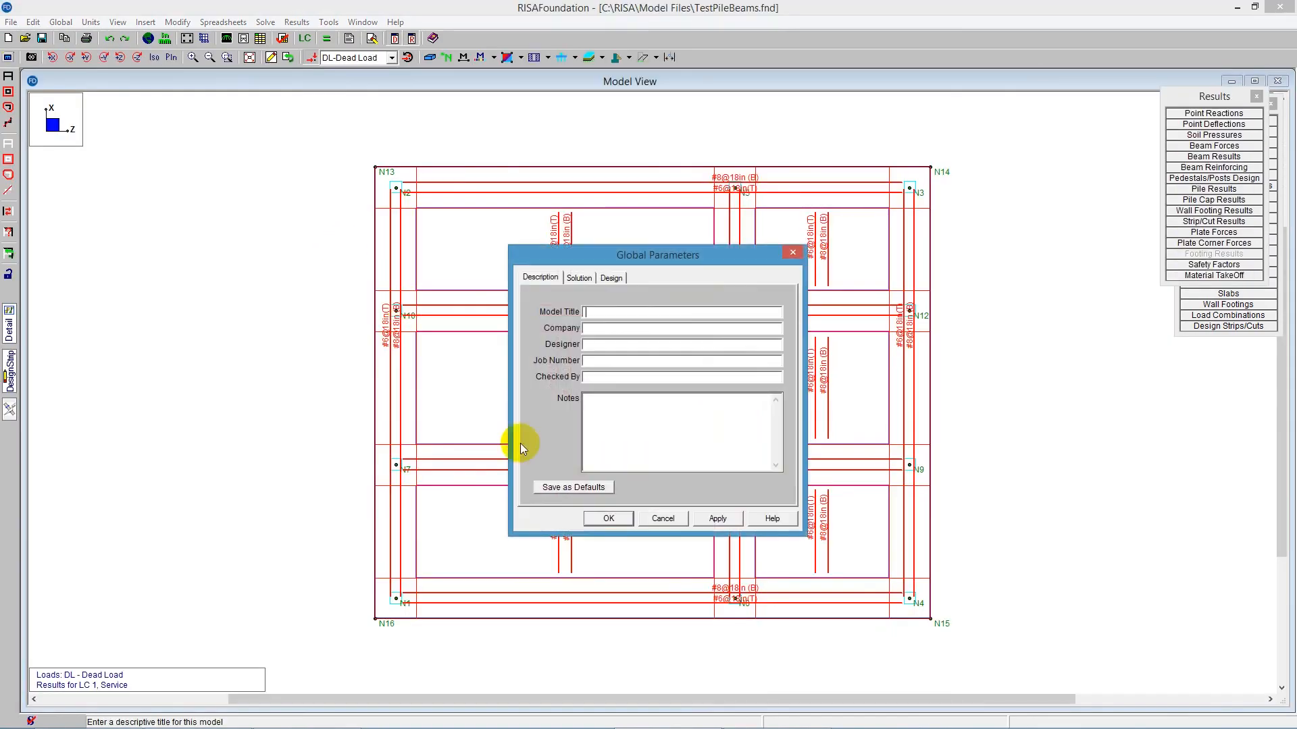
left_click(608, 519)
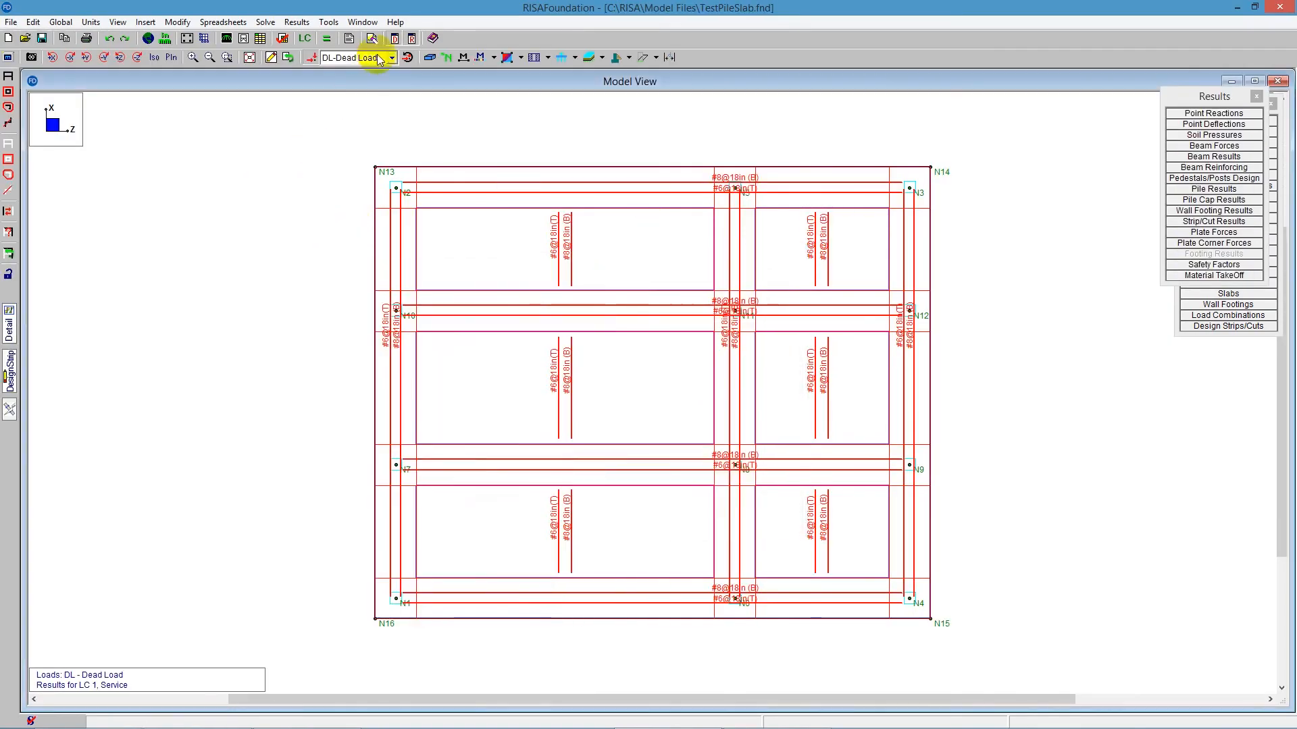
Render the slab model in isometric view and check the thickness of slab S1 in the Slabs spreadsheet
left_click(429, 58)
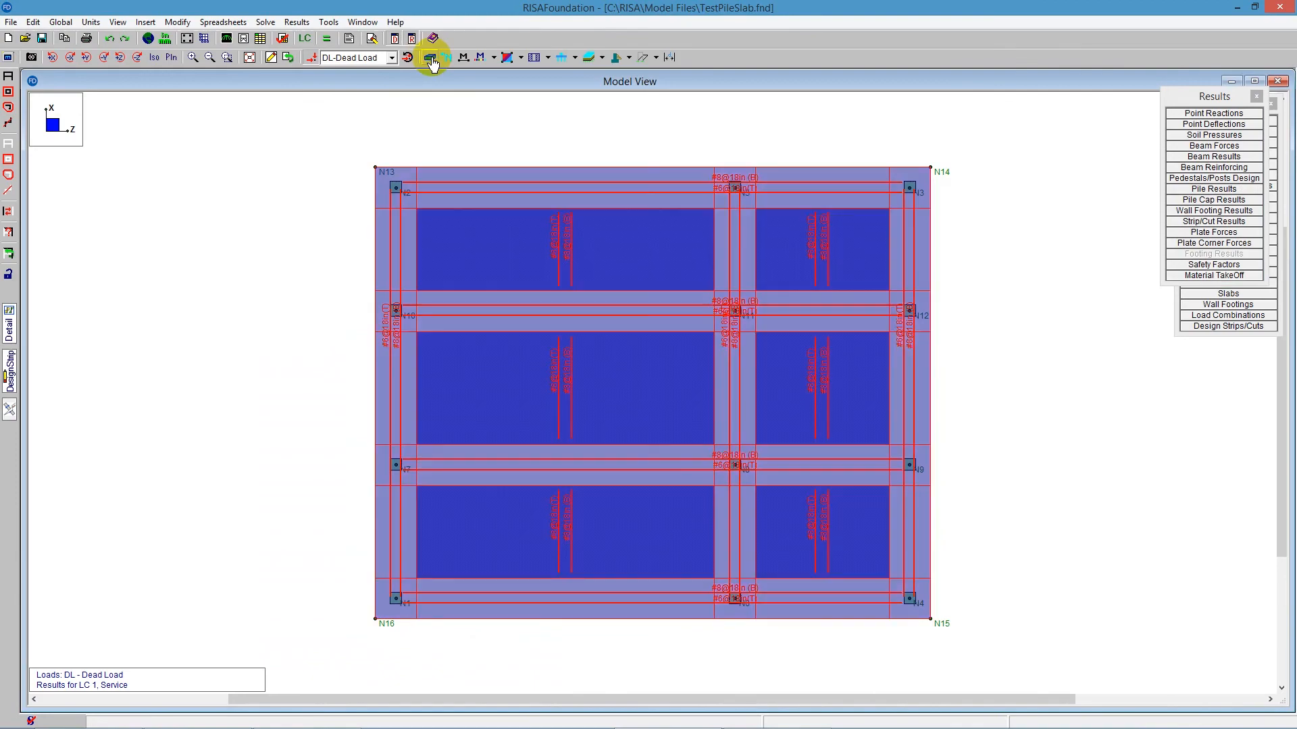
left_click(154, 58)
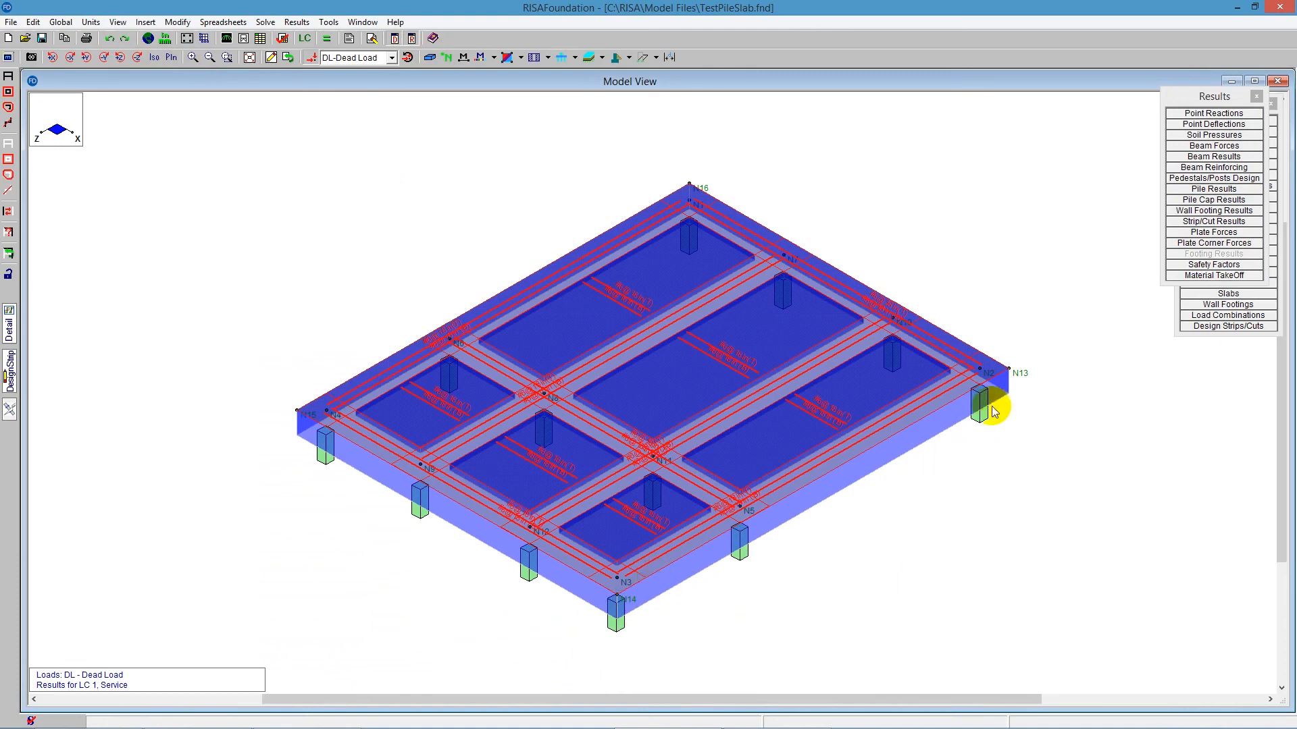
left_click(1245, 296)
left_click(365, 319)
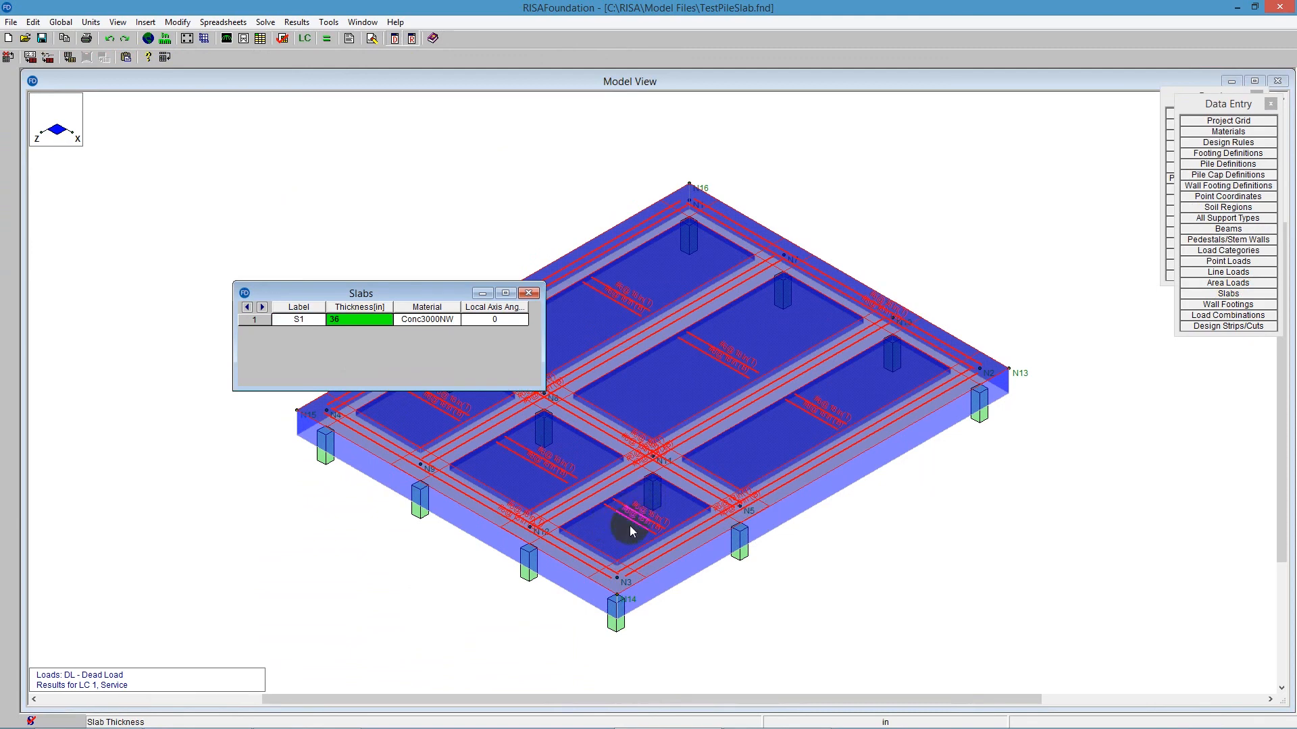
left_click(530, 293)
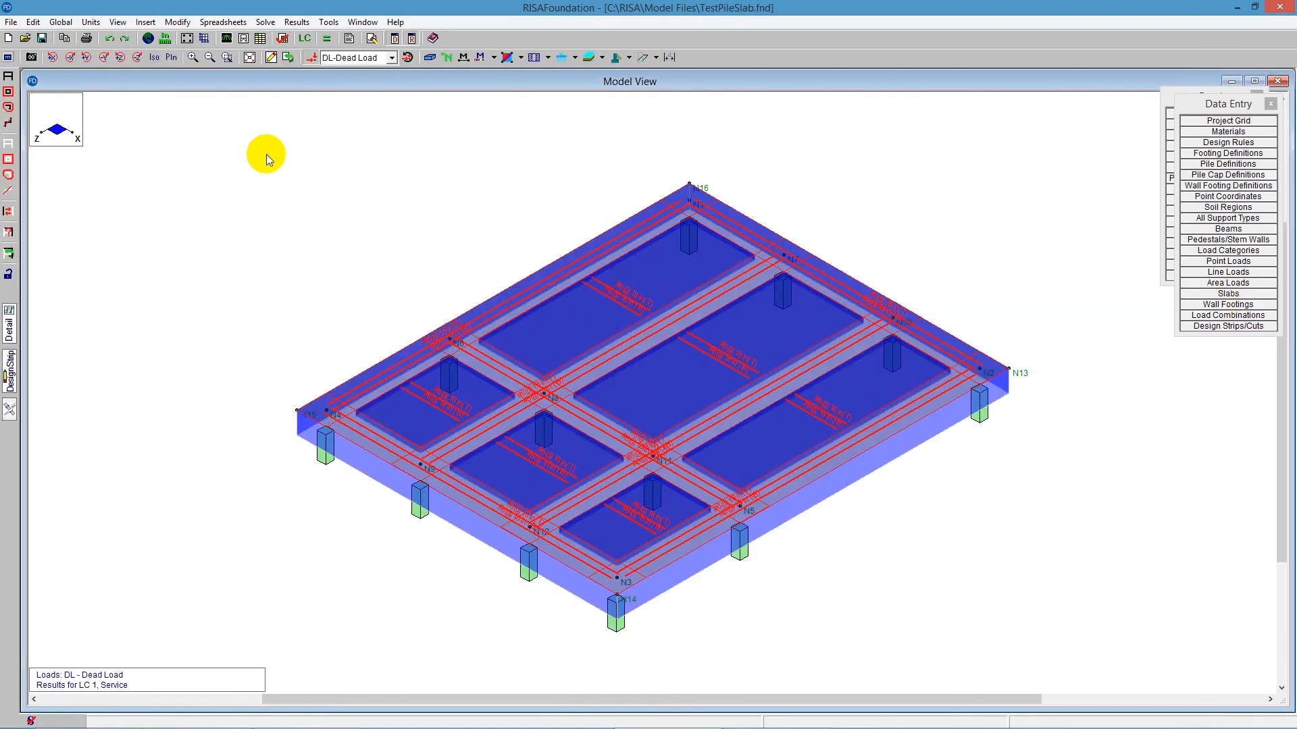
Clear the results, review the point-to-point polygon option and thickness setting for modifying the slab thickness, and leave without applying
left_click(270, 57)
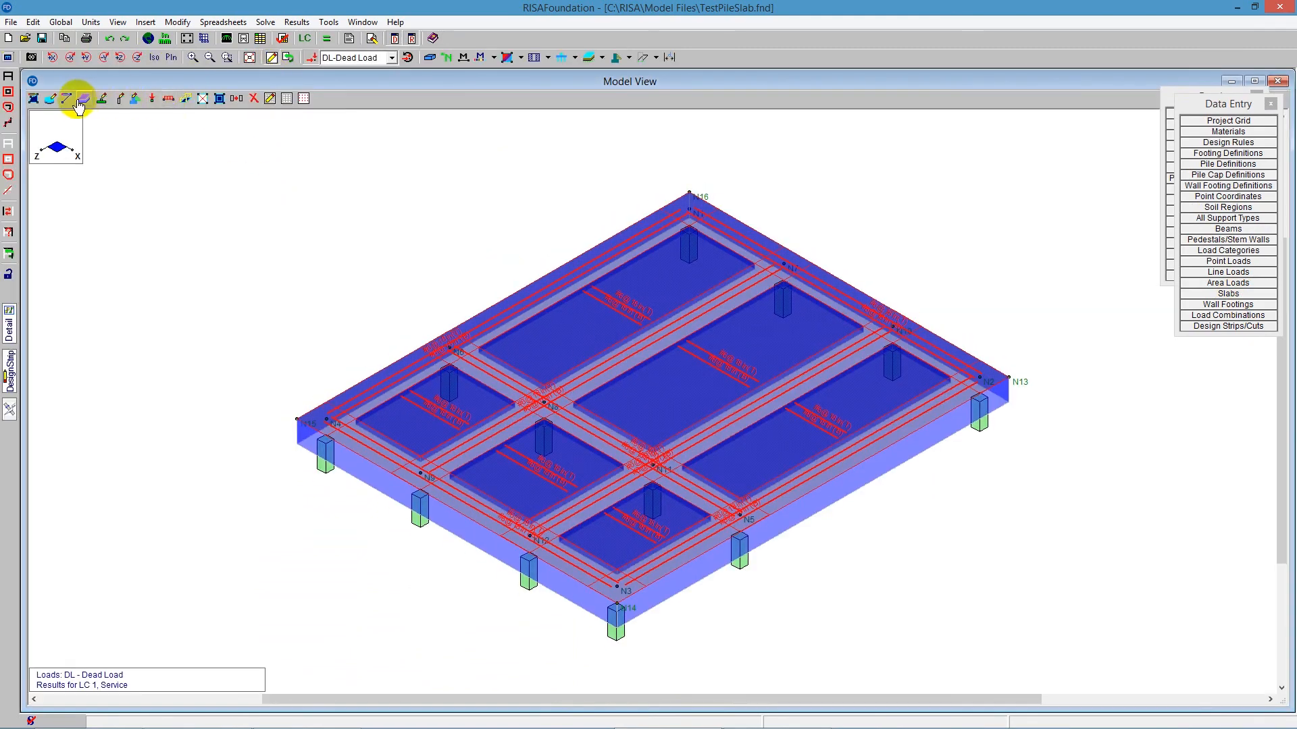
left_click(33, 98)
left_click(252, 176)
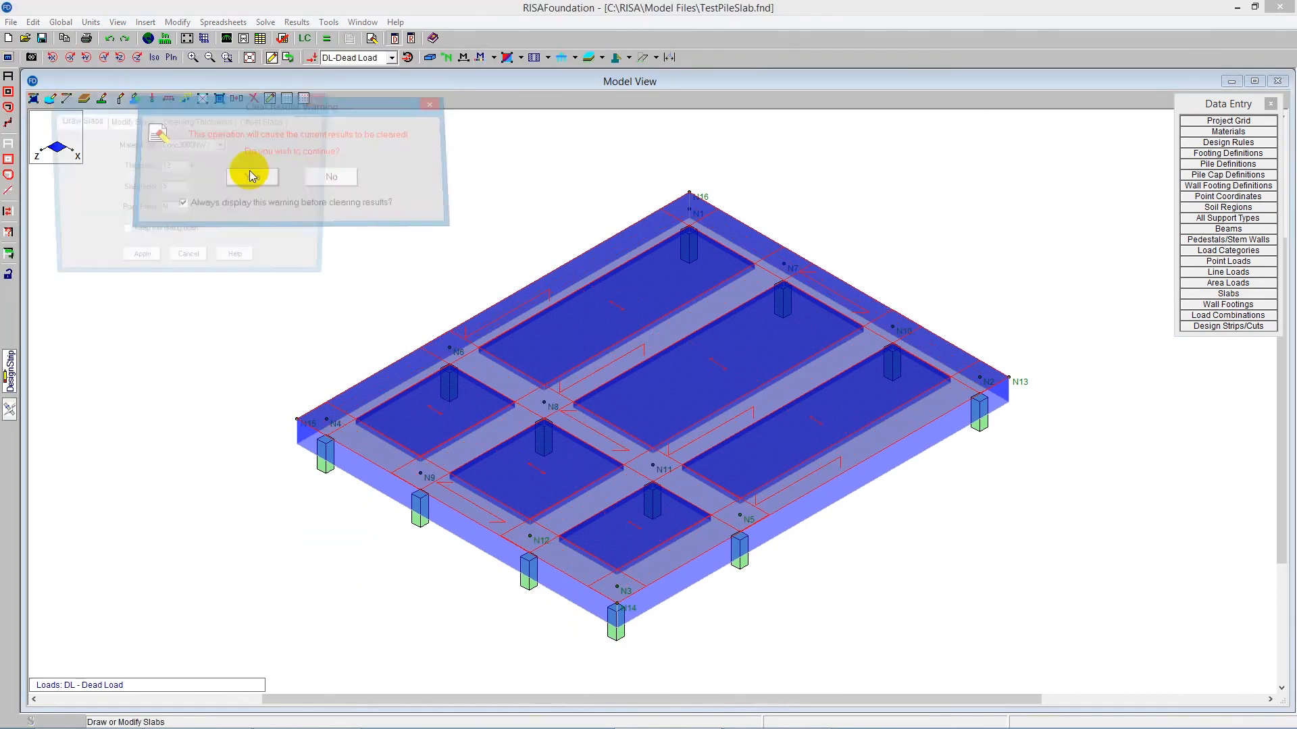
left_click(197, 121)
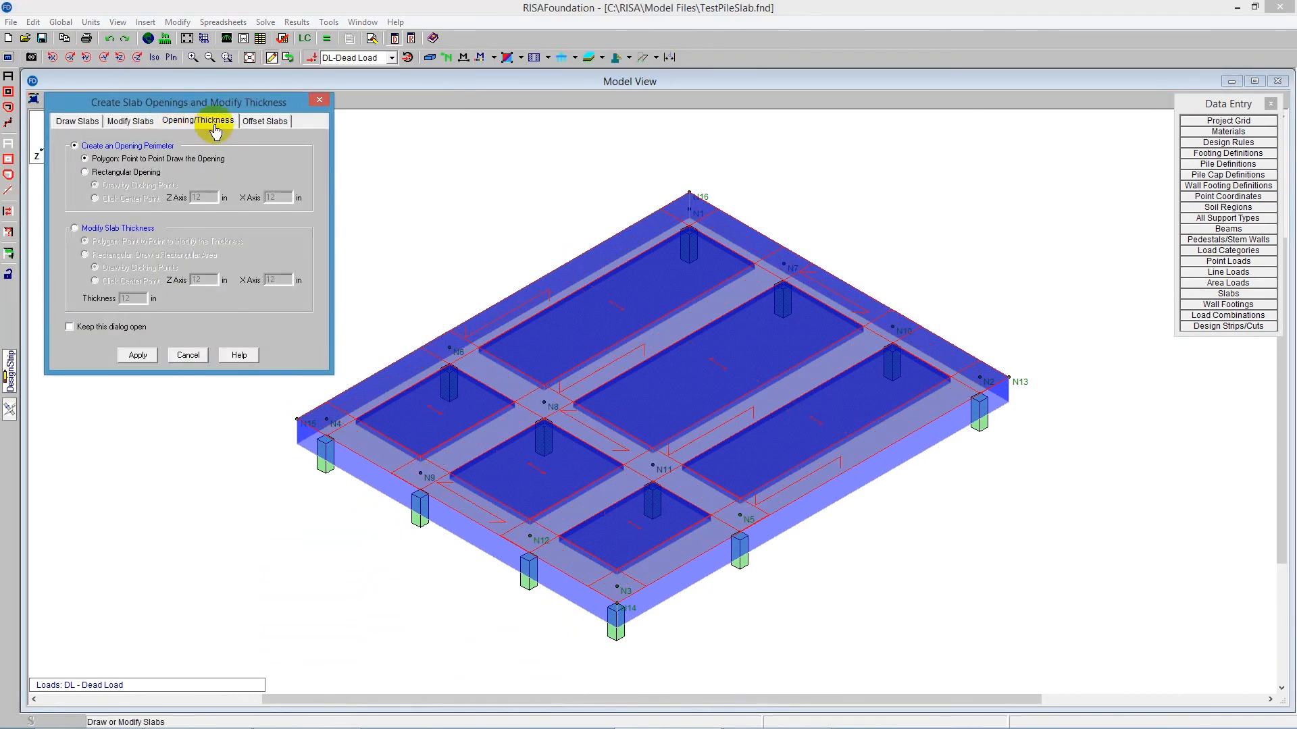
left_click(118, 230)
left_click(139, 300)
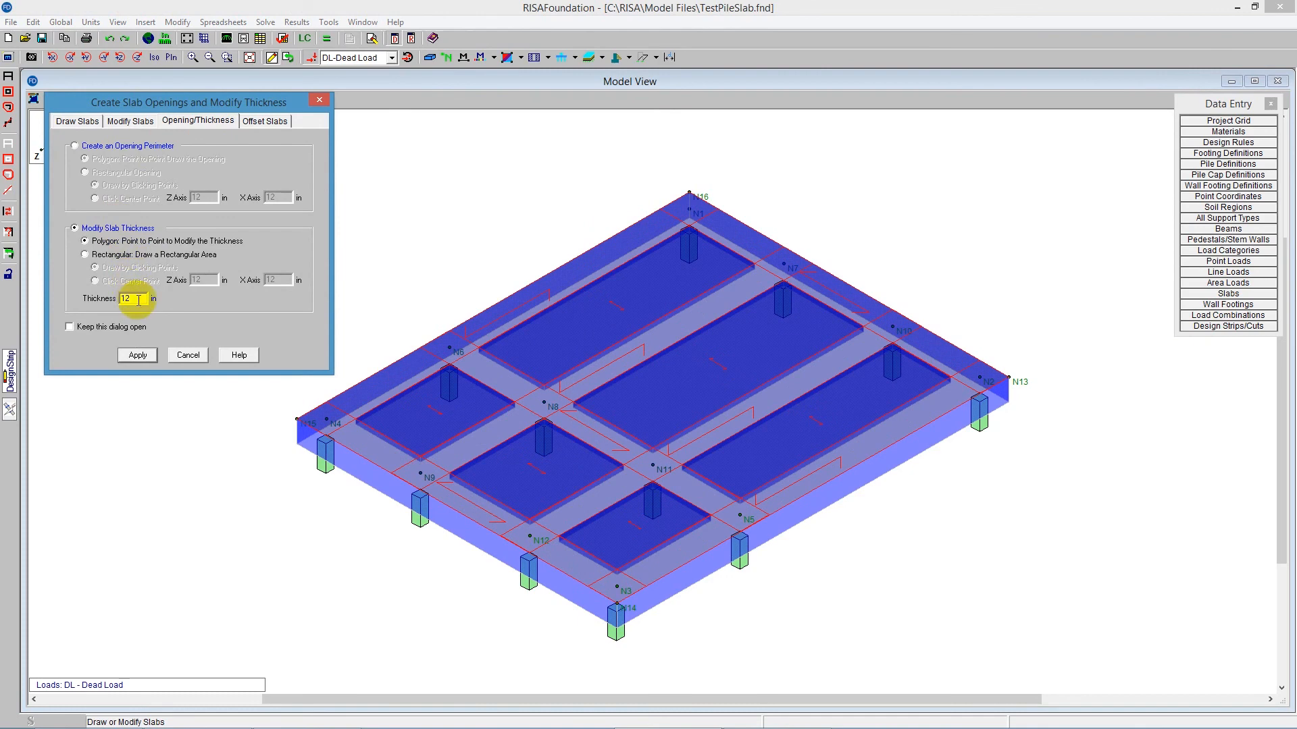
left_click_drag(139, 299, 86, 299)
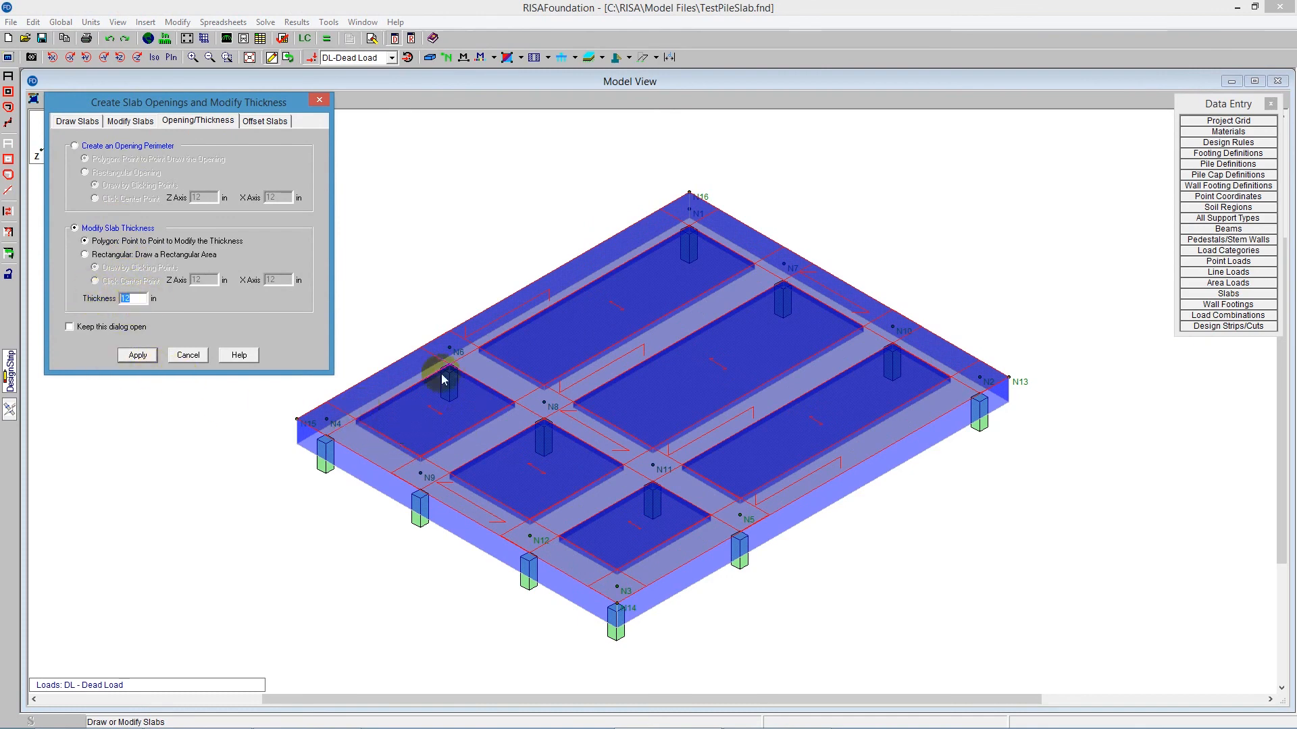
left_click(190, 356)
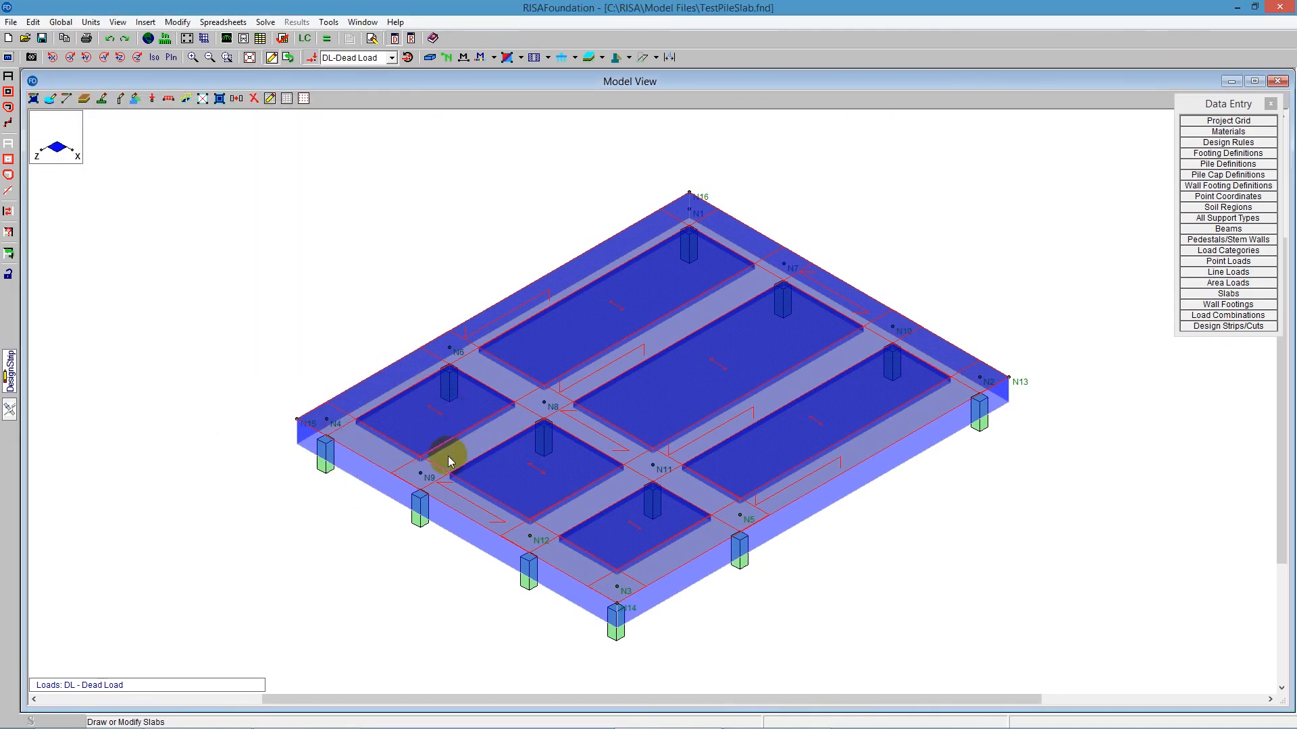
Show the slab in plan view, solve the model again, and display the MZ moment contours on the plates
left_click(171, 58)
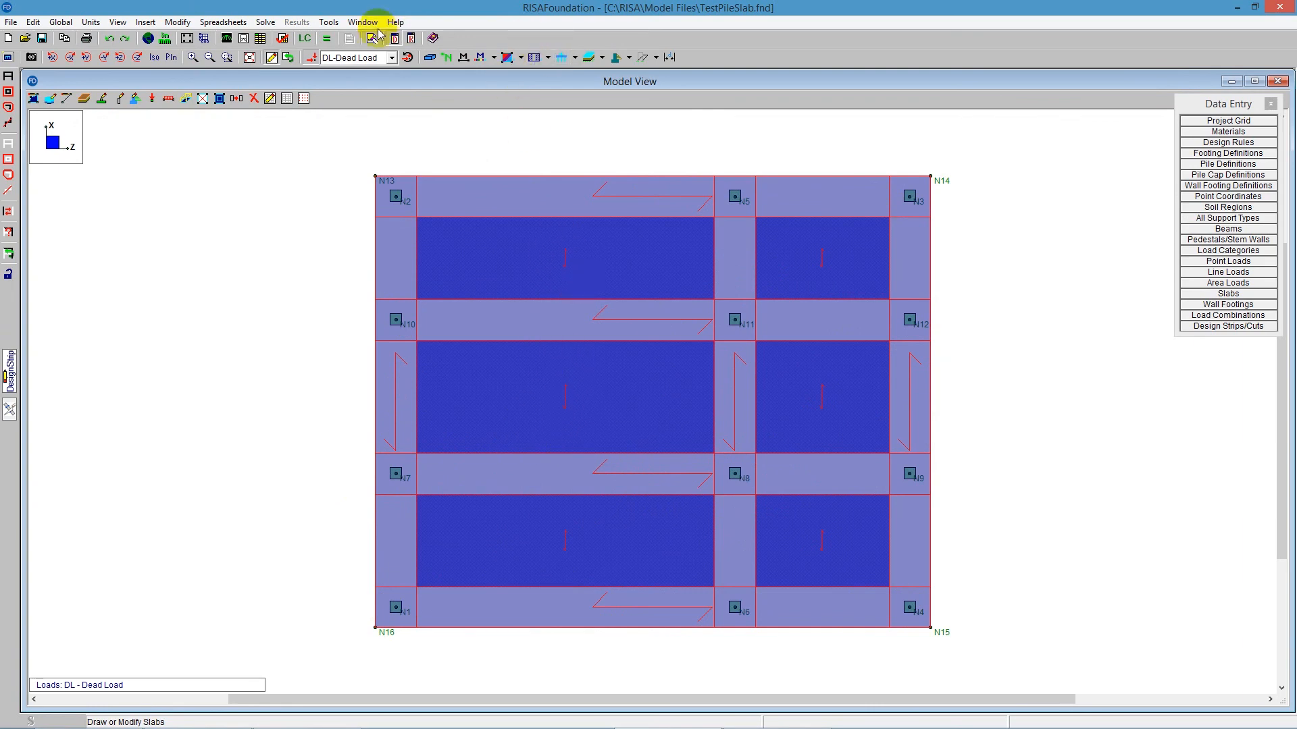
left_click(327, 39)
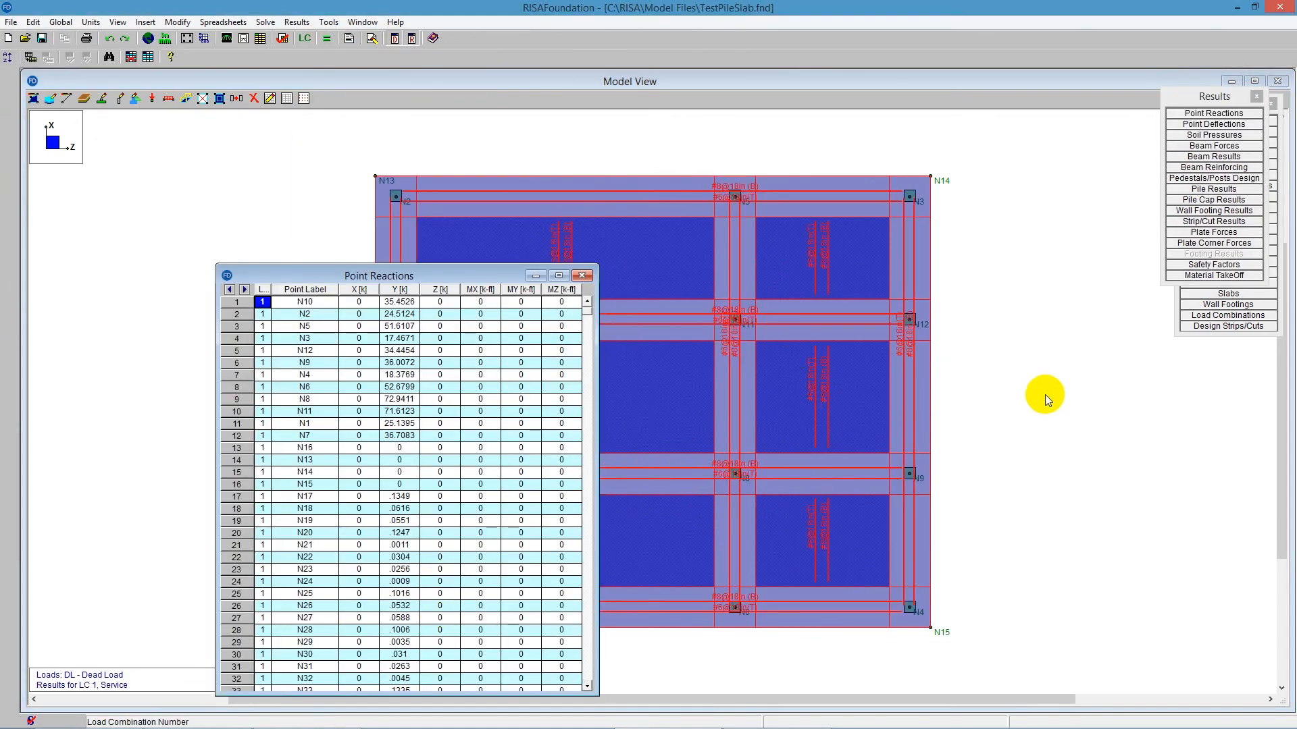
left_click(1088, 403)
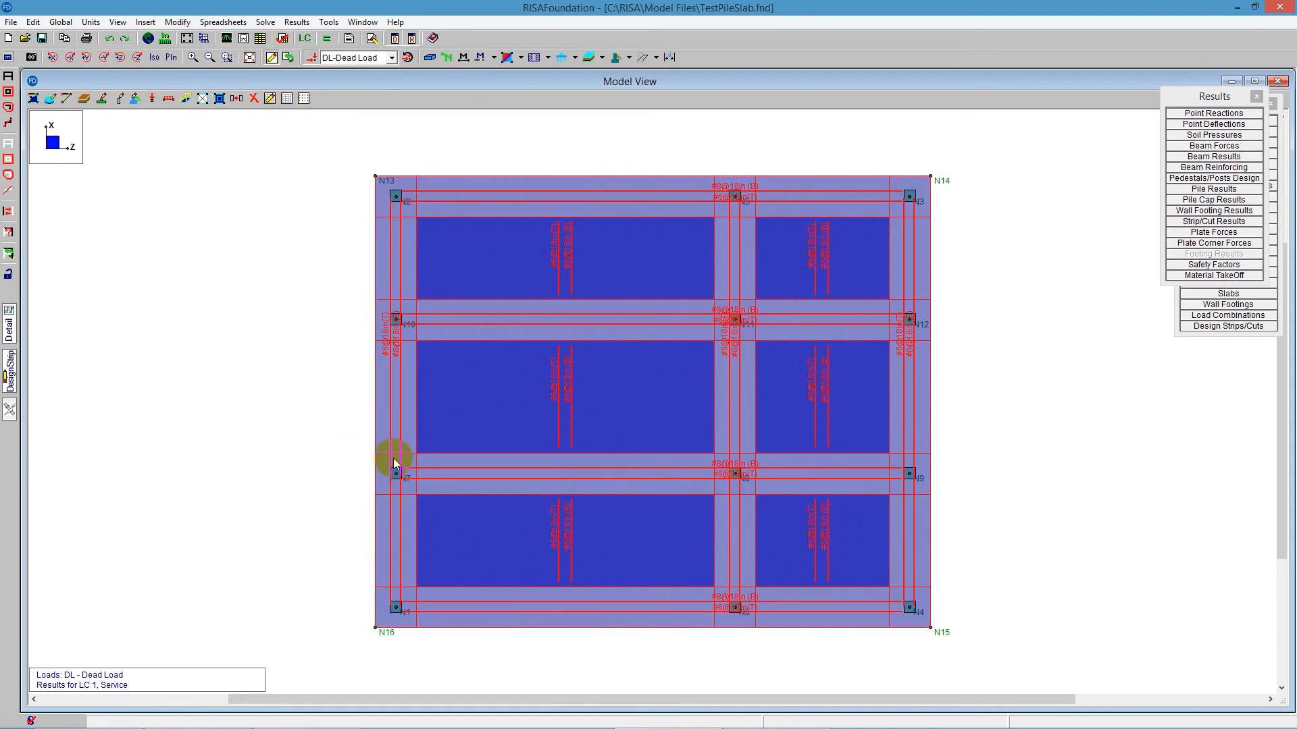
left_click(521, 58)
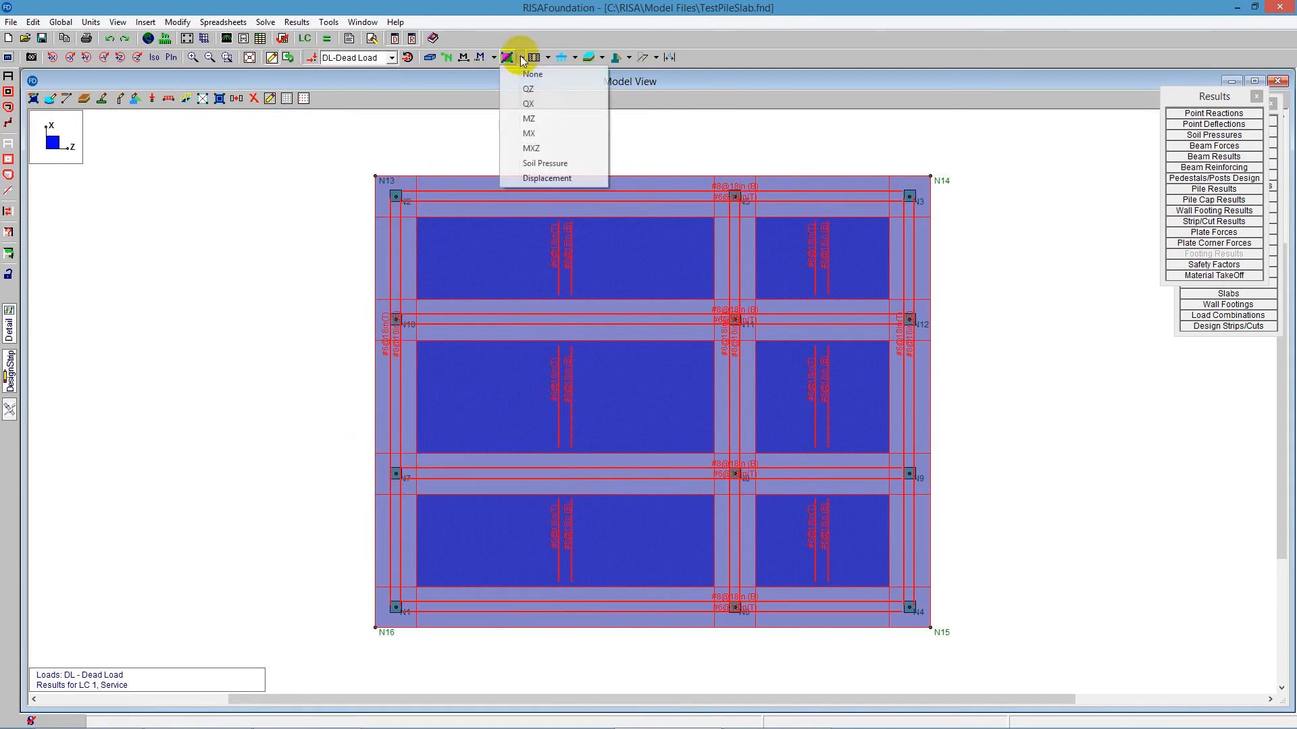
left_click(582, 118)
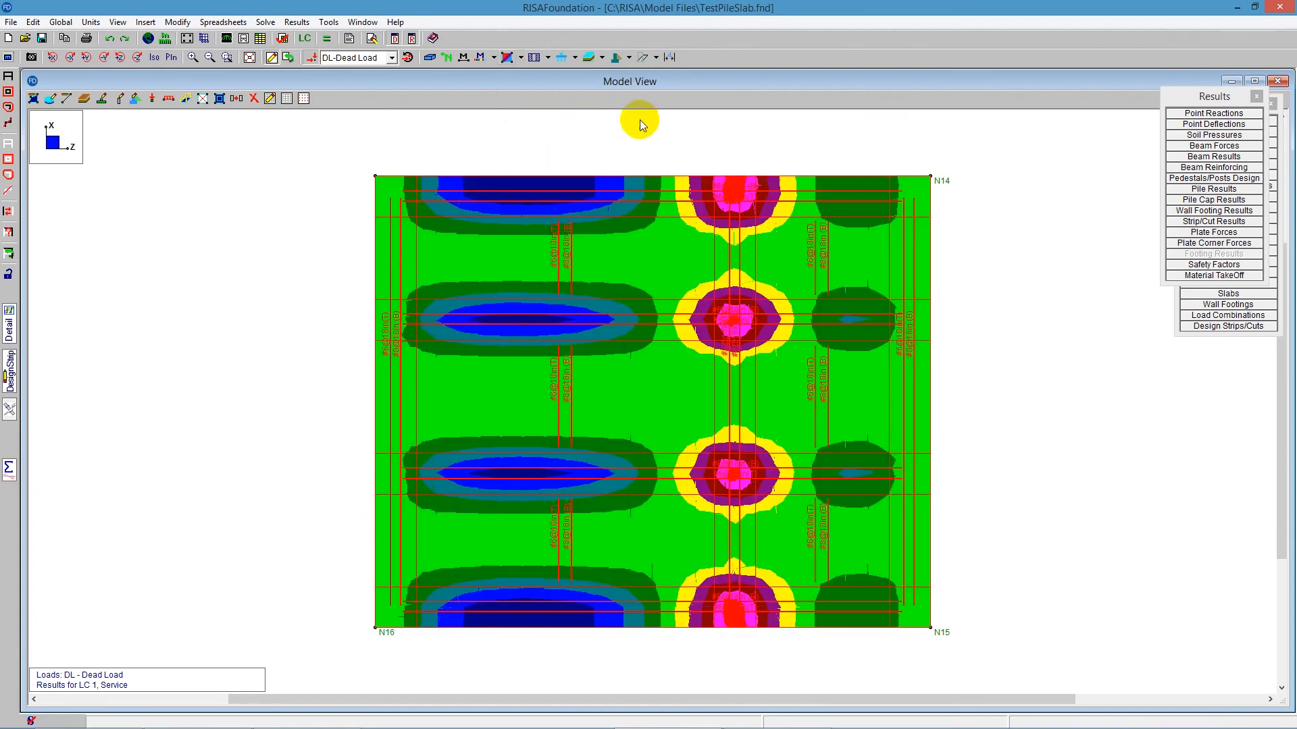